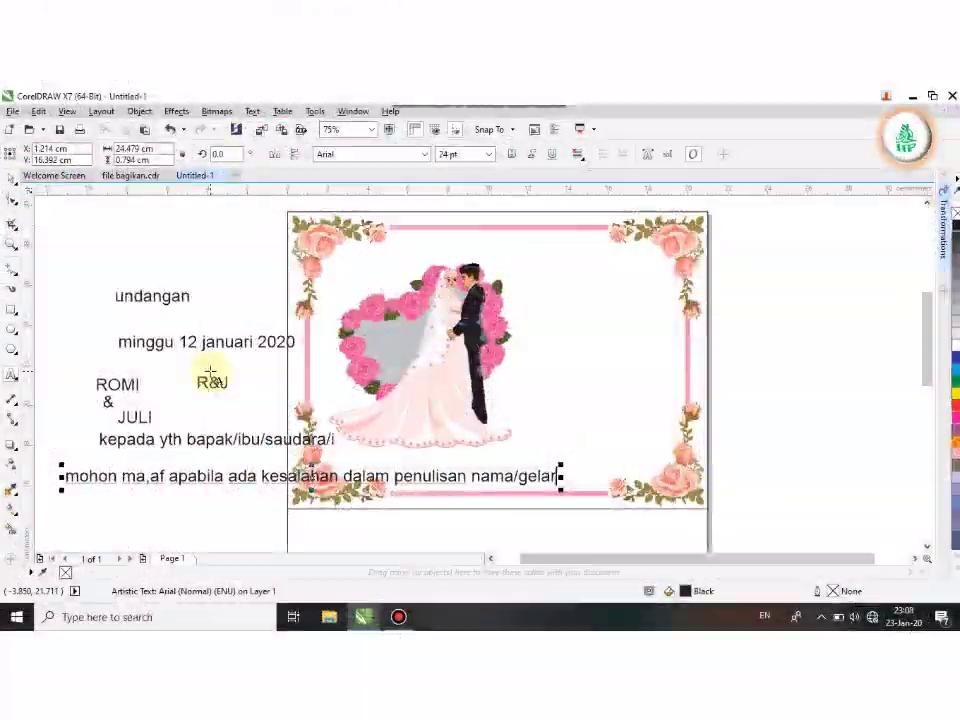
Set 'undangan' to Freehand521 BT and change it to Title Case 'Undangan'.
click(13, 183)
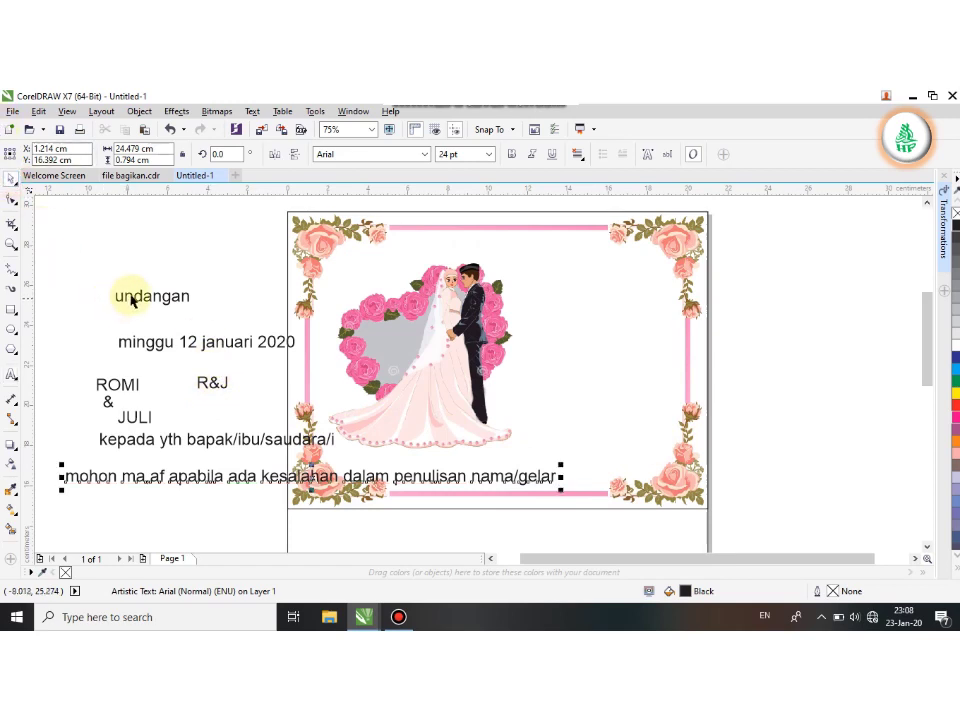
click(133, 297)
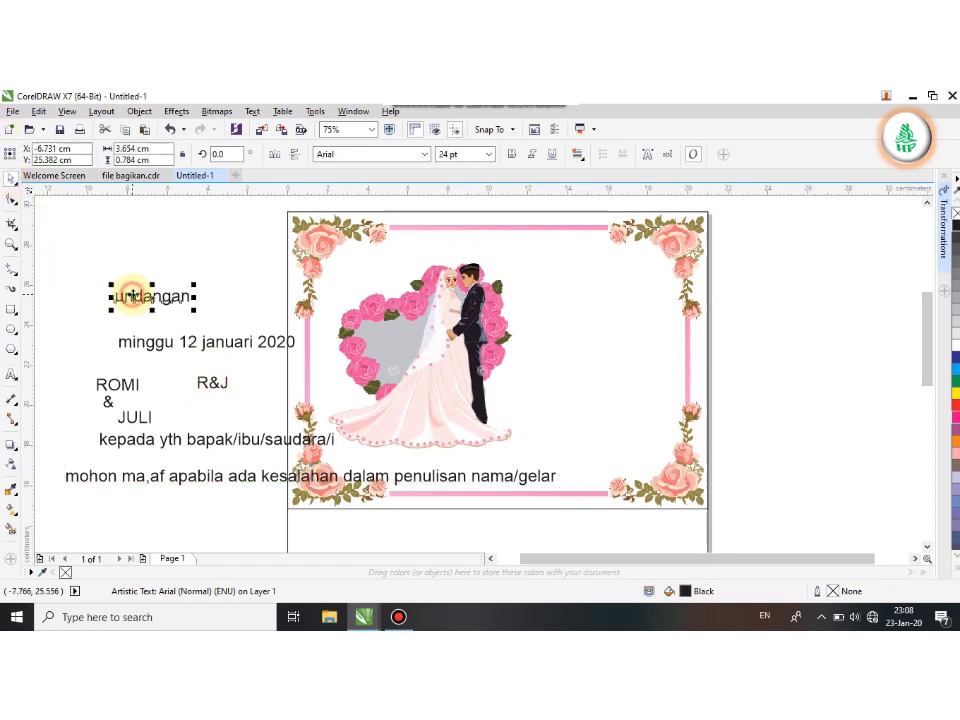
click(430, 158)
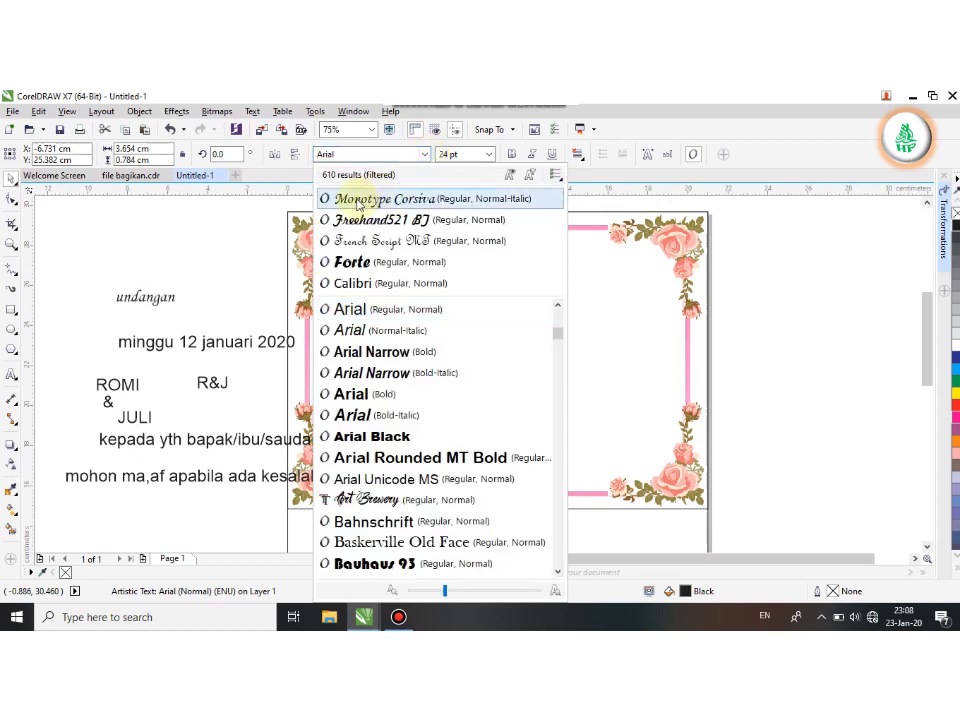
click(358, 222)
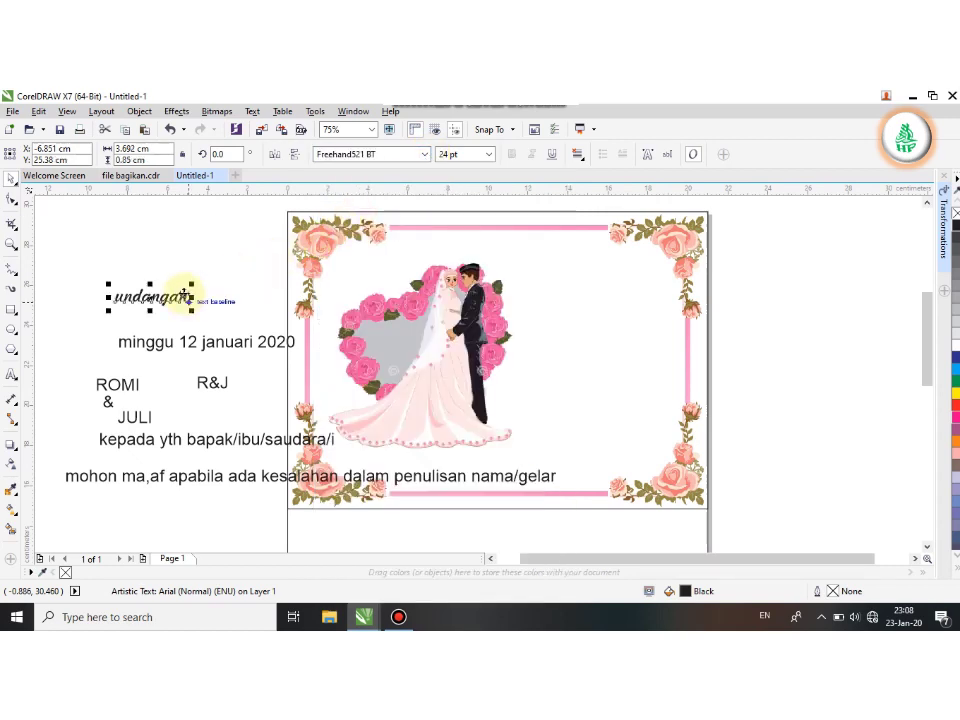
click(256, 114)
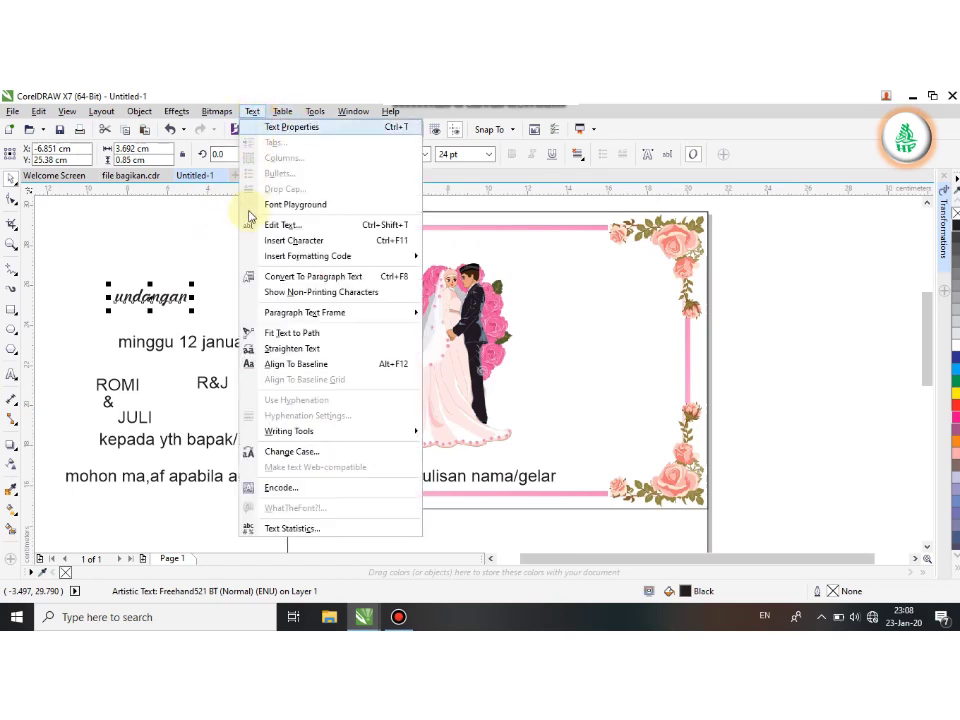
click(270, 452)
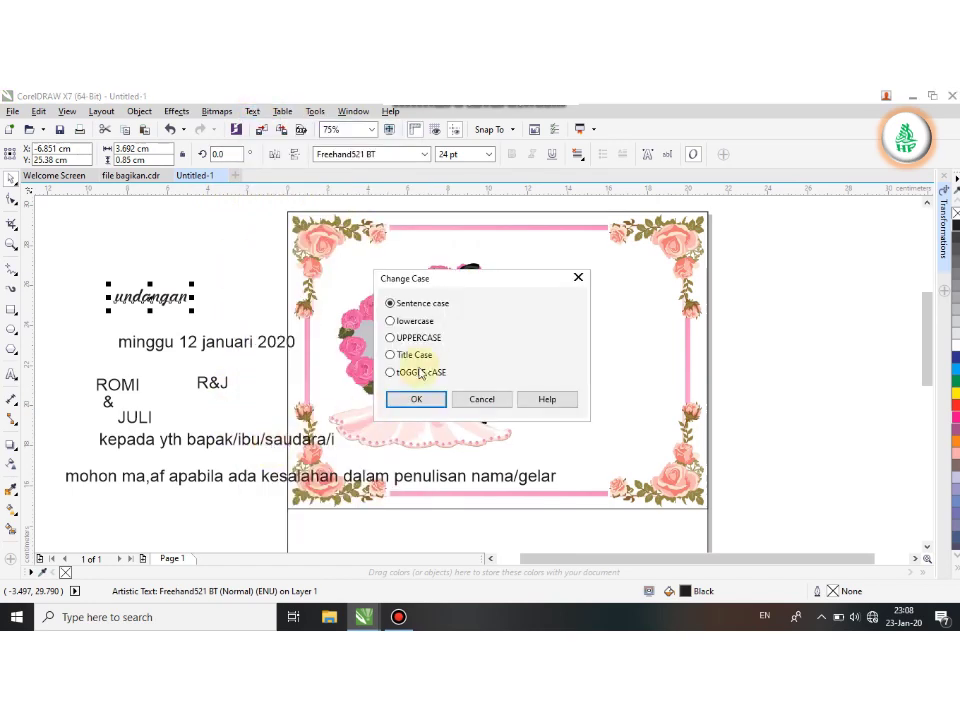
click(390, 355)
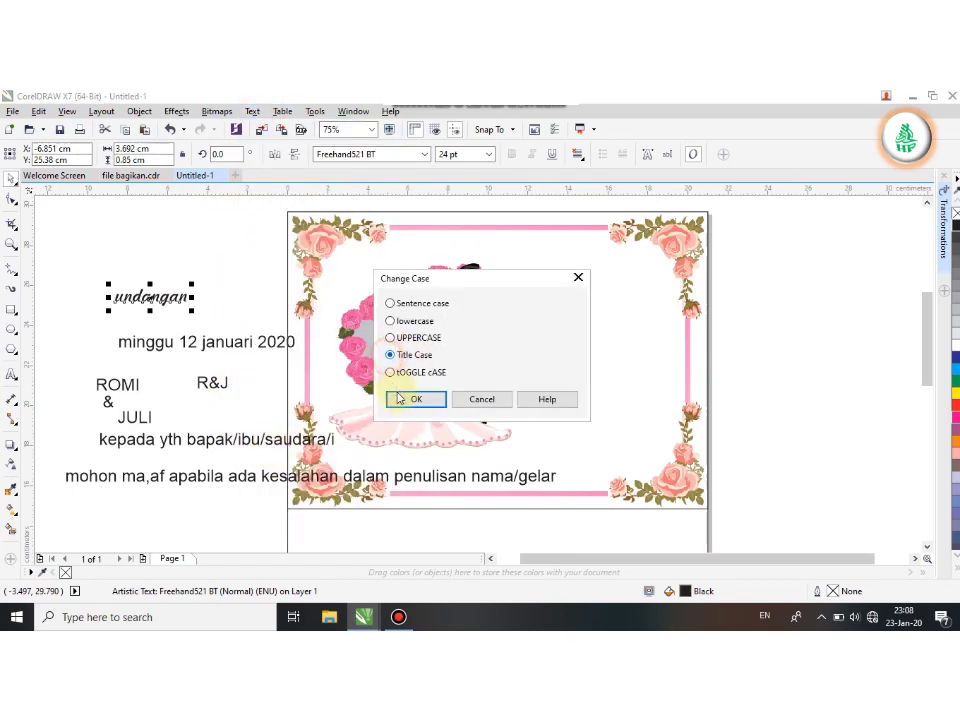
click(399, 398)
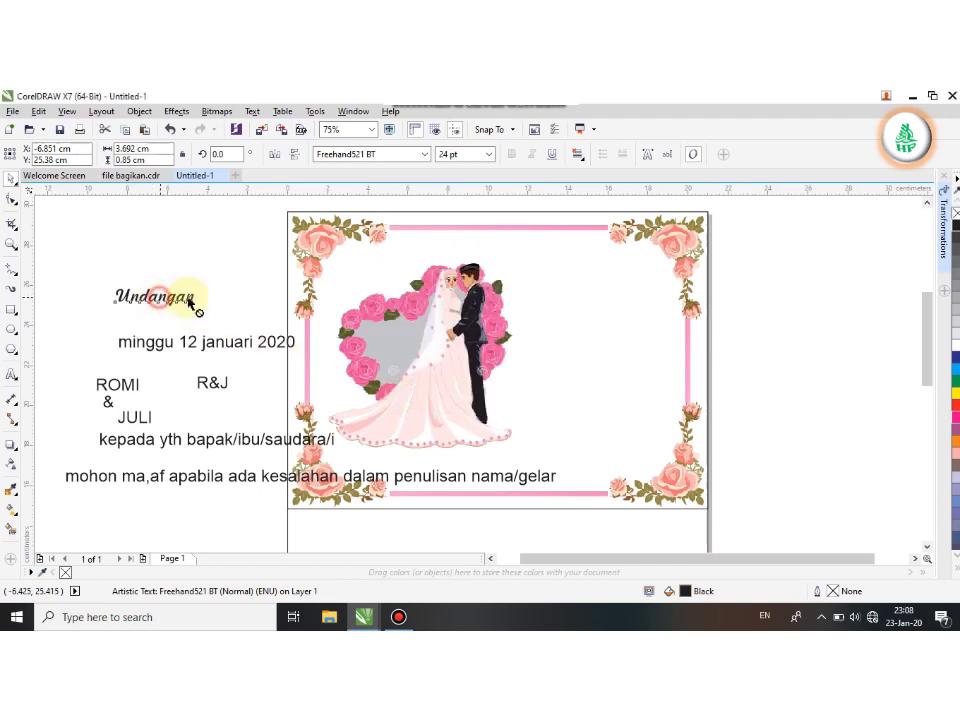
Move Undangan to the card's upper right, enlarge it to about 32 pt, and colour it magenta.
drag(155, 297, 598, 265)
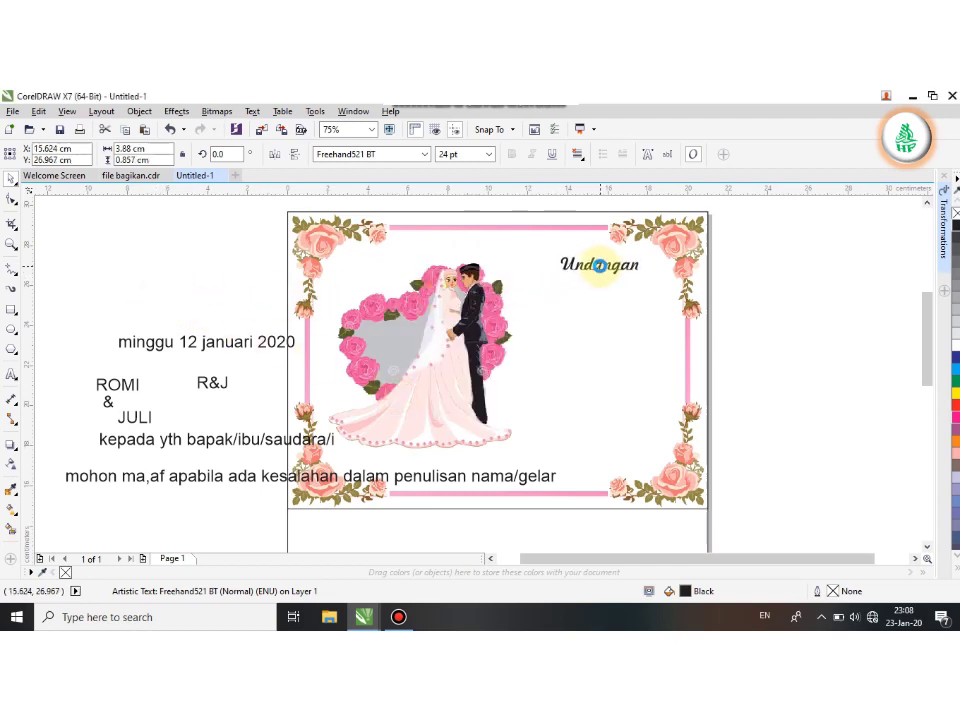
click(553, 279)
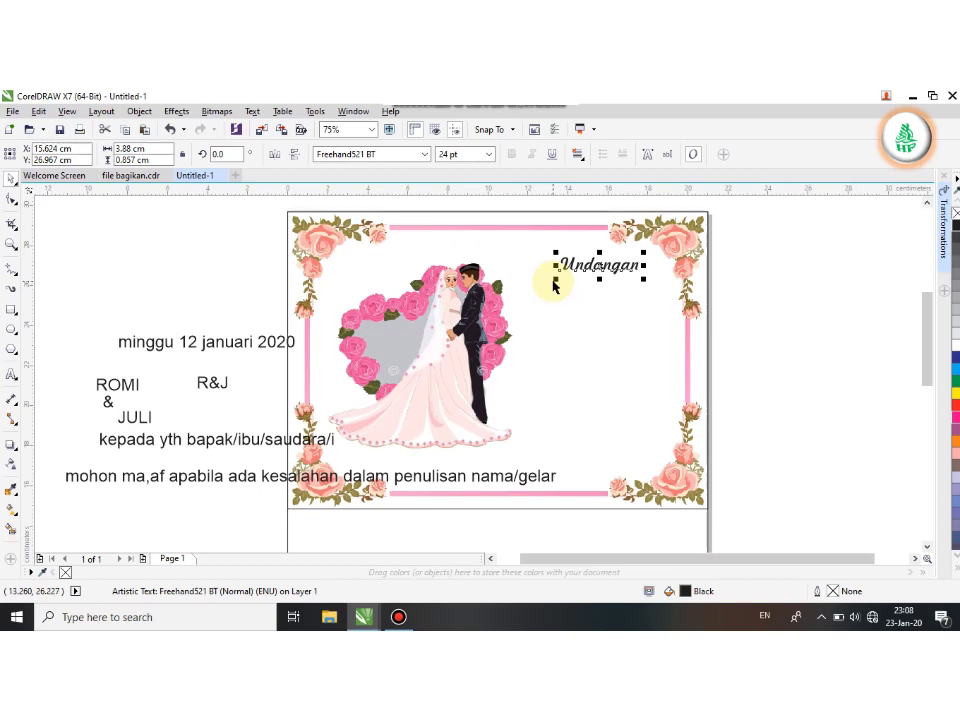
drag(556, 281, 525, 298)
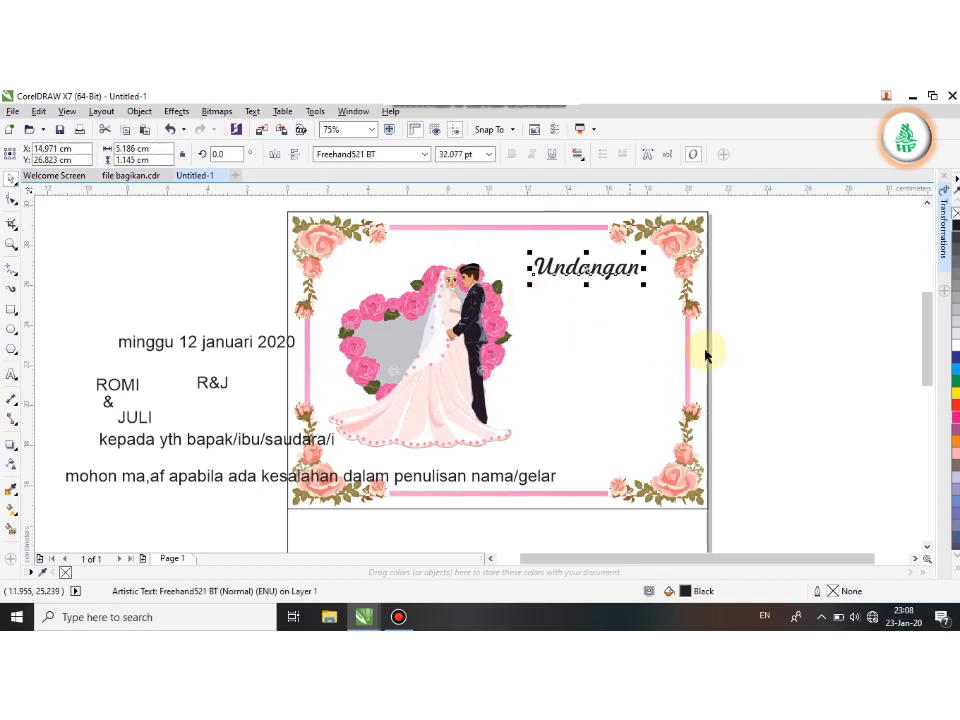
click(955, 427)
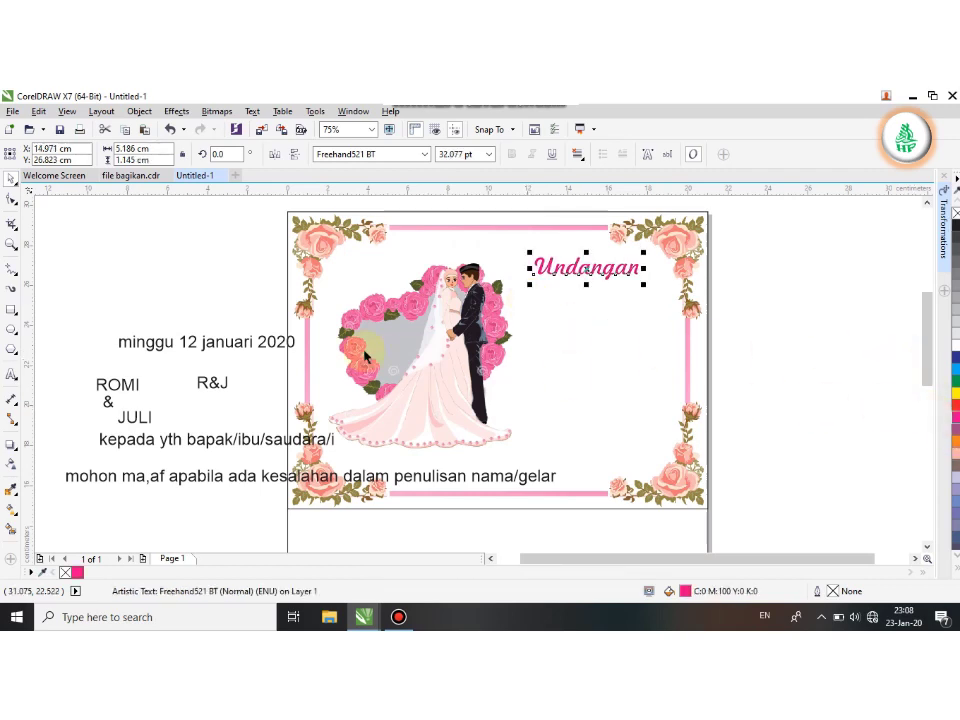
Colour all seven remaining text lines magenta.
drag(51, 309, 730, 511)
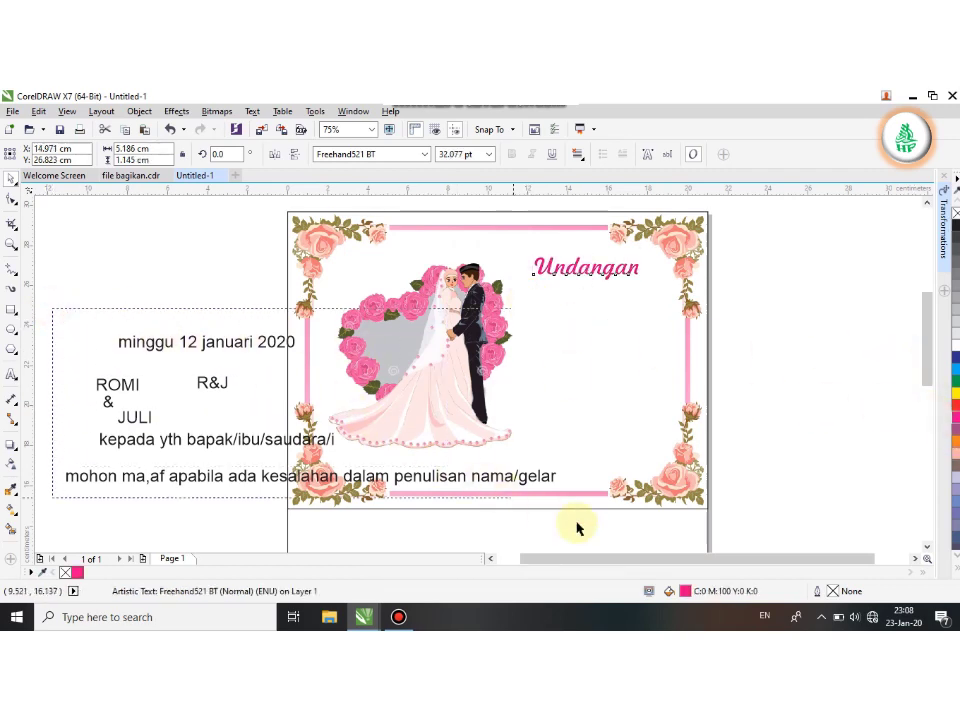
click(955, 422)
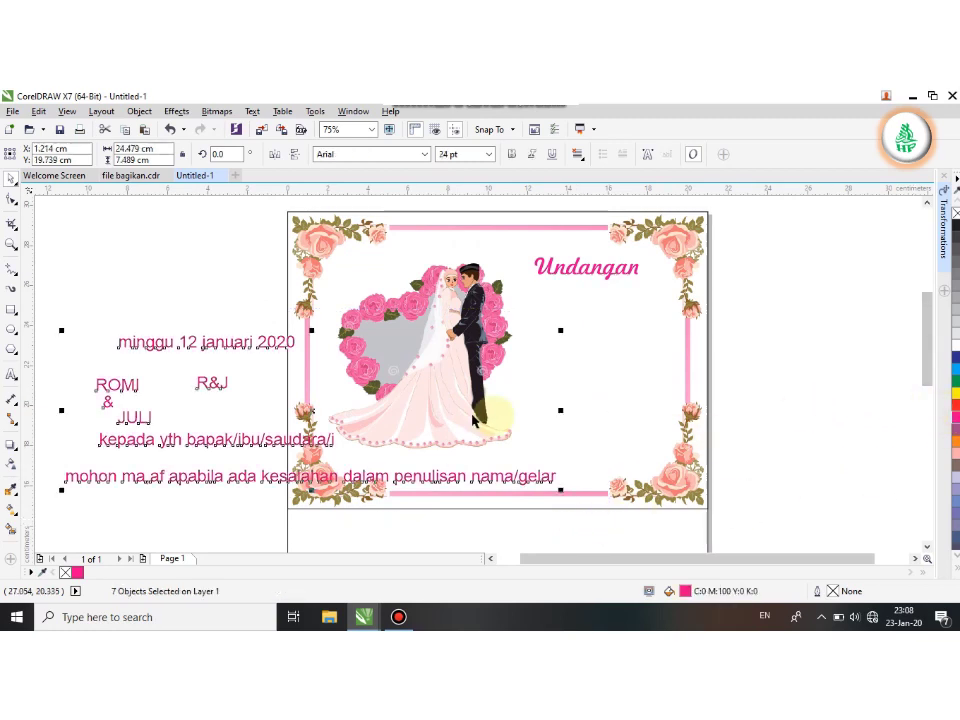
click(171, 343)
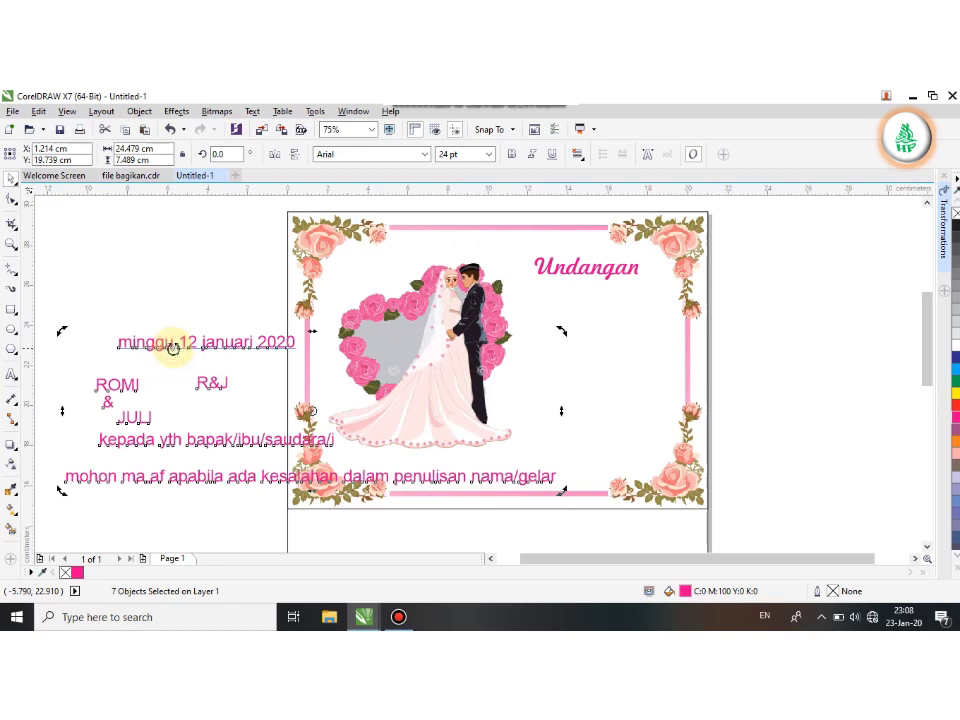
click(214, 308)
Set the date 'minggu 12 januari 2020' to 10 pt and place it under Undangan.
click(218, 342)
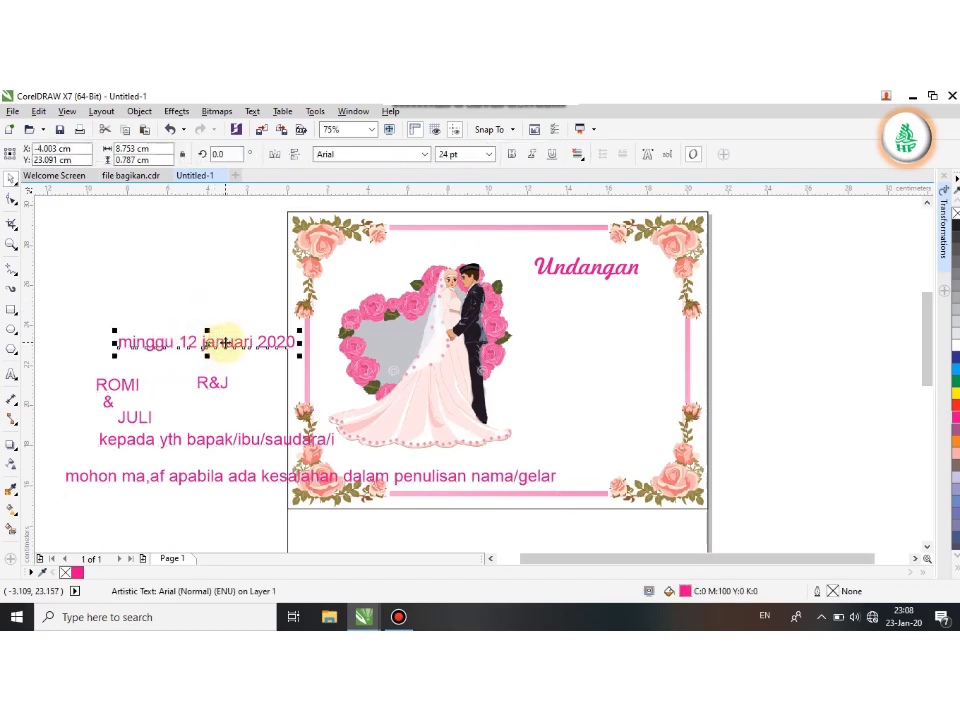
click(489, 158)
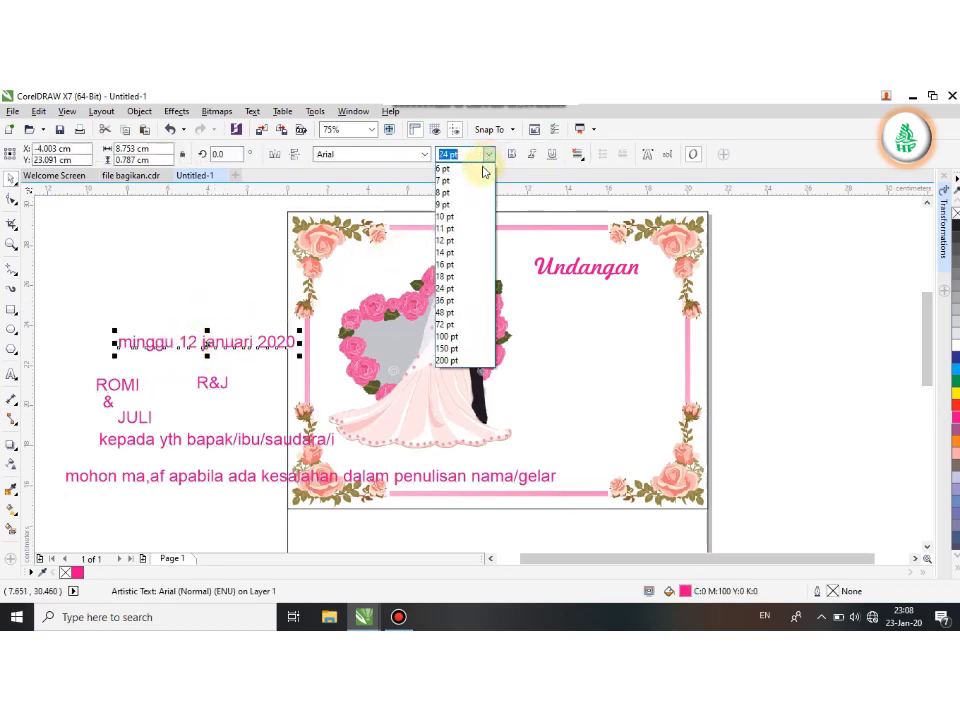
click(454, 218)
mouse_move(154, 343)
mouse_down()
mouse_move(418, 348)
mouse_move(591, 293)
mouse_up()
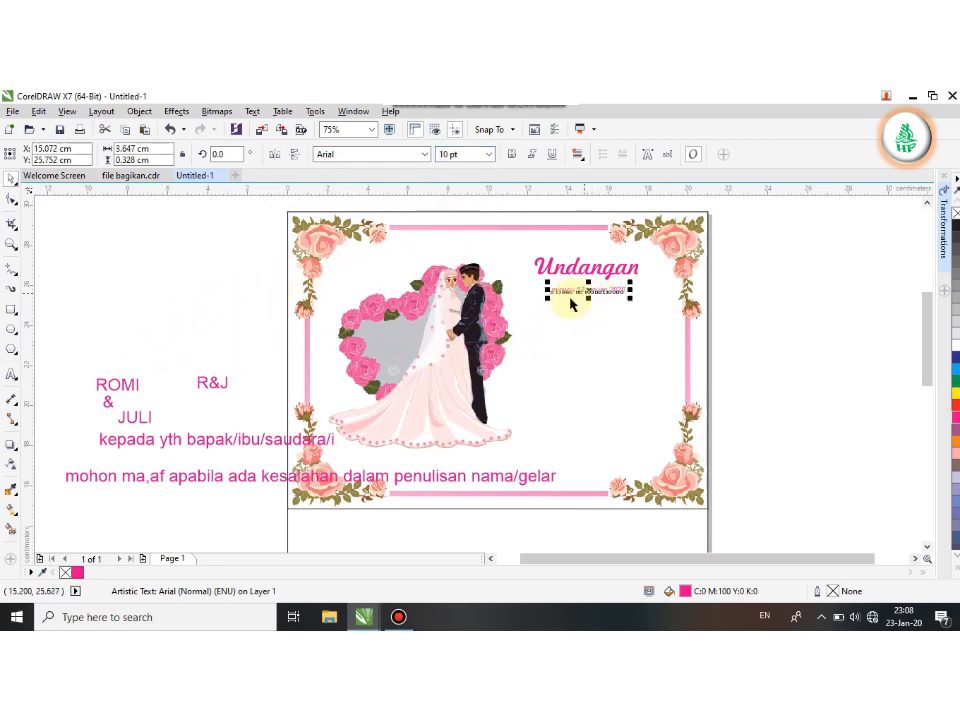
Shrink the 'kepada yth' greeting to 10 pt and the 'mohon' apology line to 6 pt.
click(215, 441)
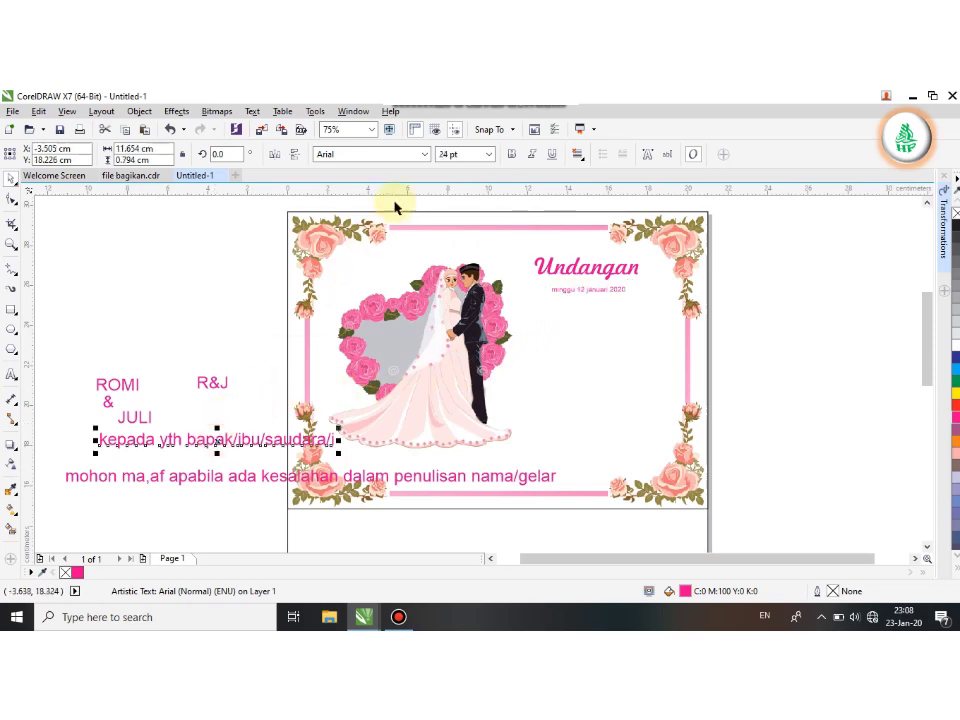
click(487, 155)
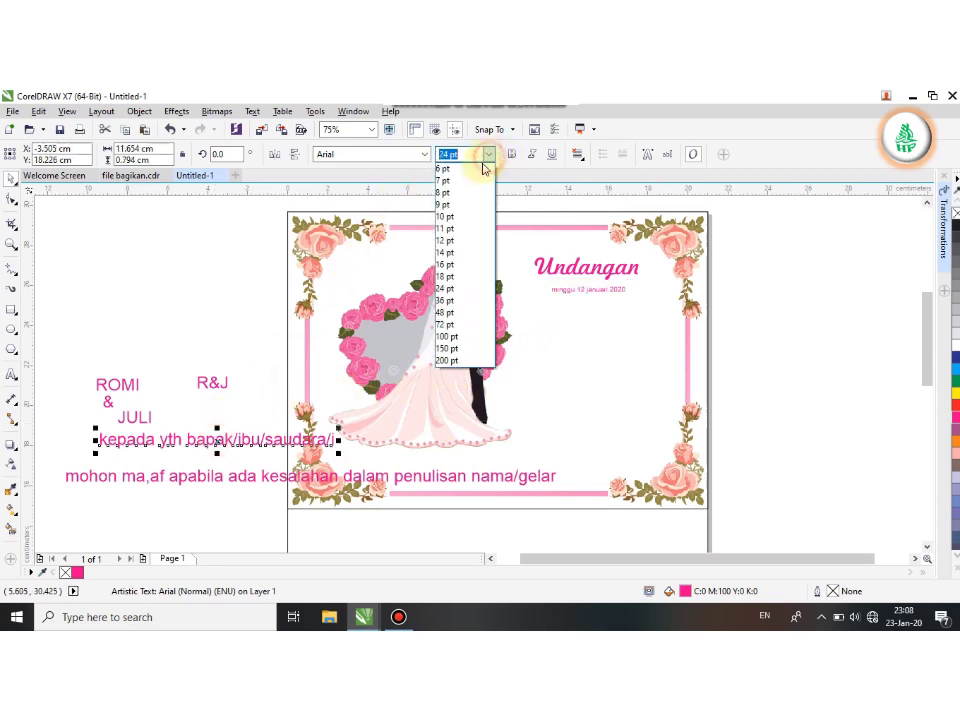
click(447, 216)
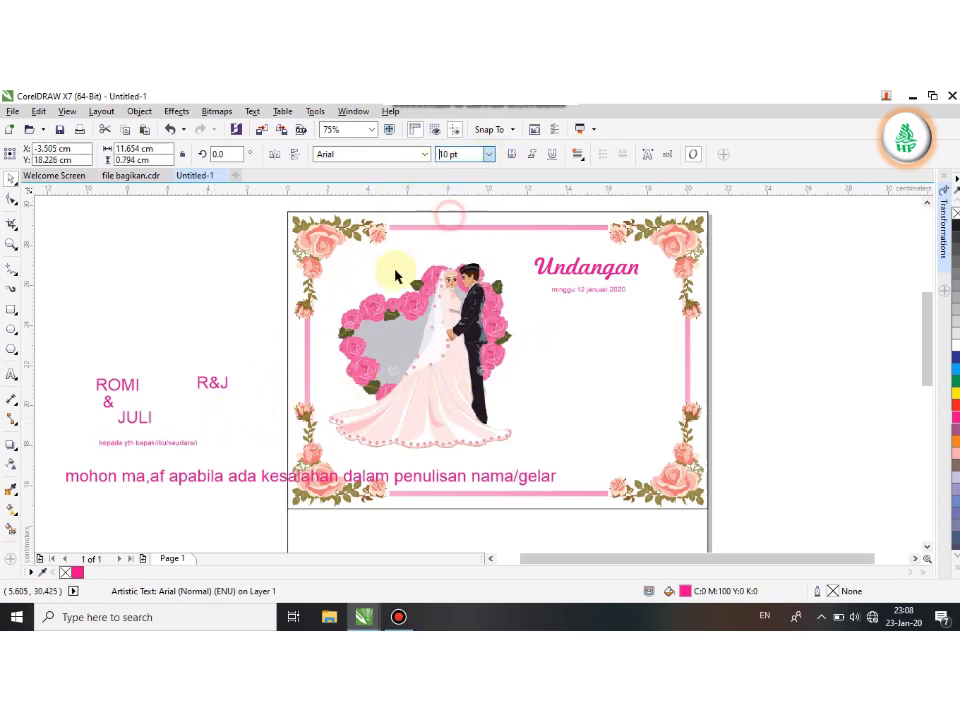
click(237, 474)
click(489, 155)
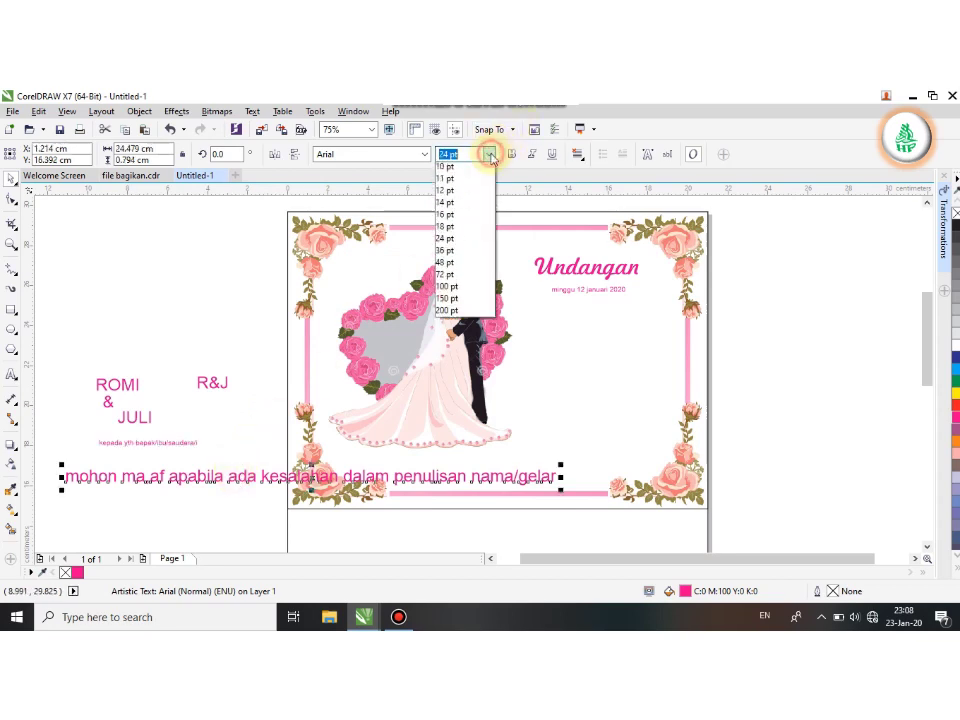
scroll(480, 170, up, 2)
click(450, 166)
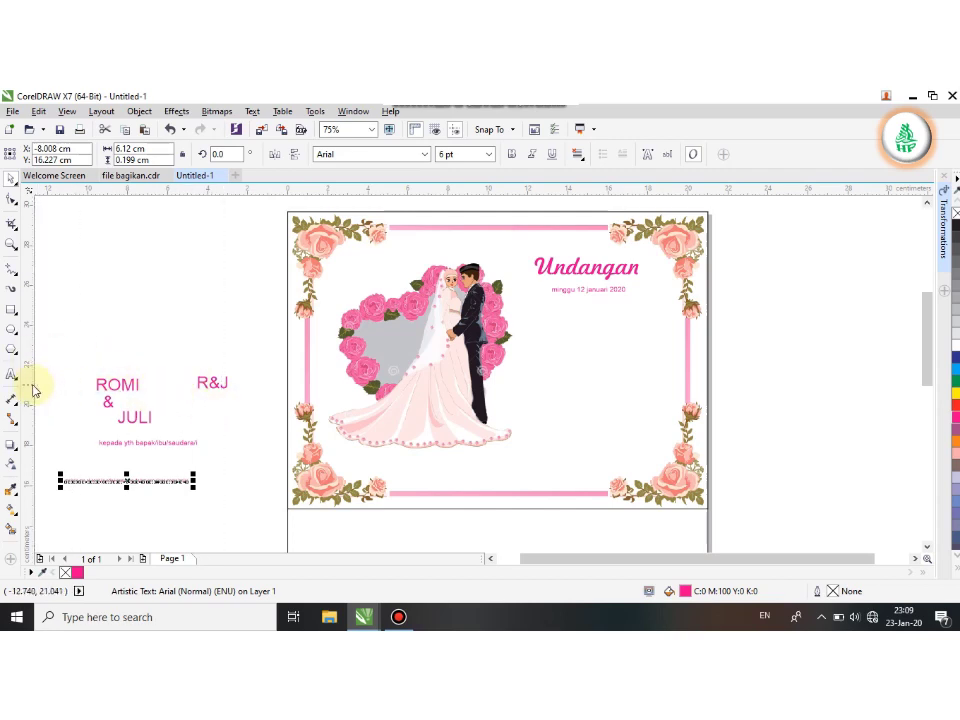
Apply Monotype Corsiva to the couple's name texts.
drag(68, 339, 268, 434)
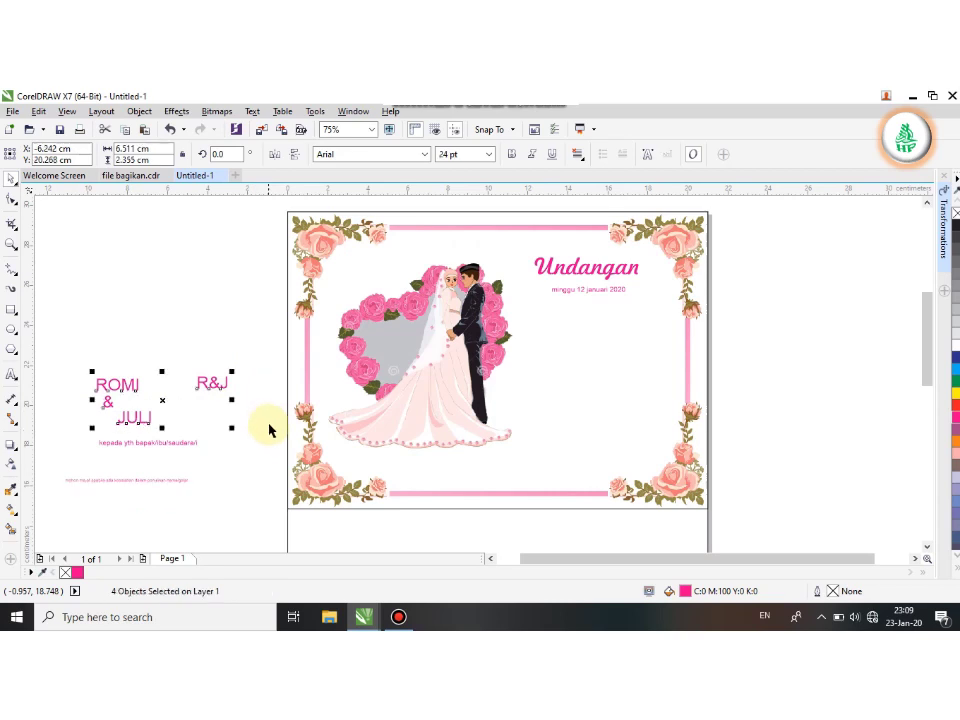
click(426, 155)
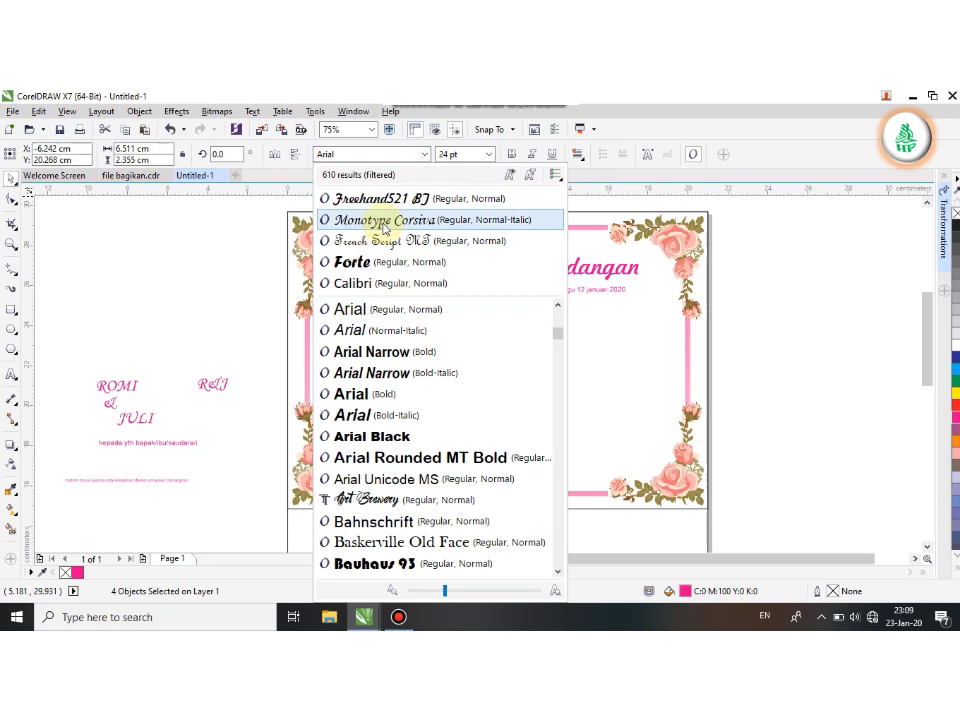
click(383, 222)
click(193, 300)
Arrange the R, & and J pieces into a tidy R&J monogram.
click(208, 386)
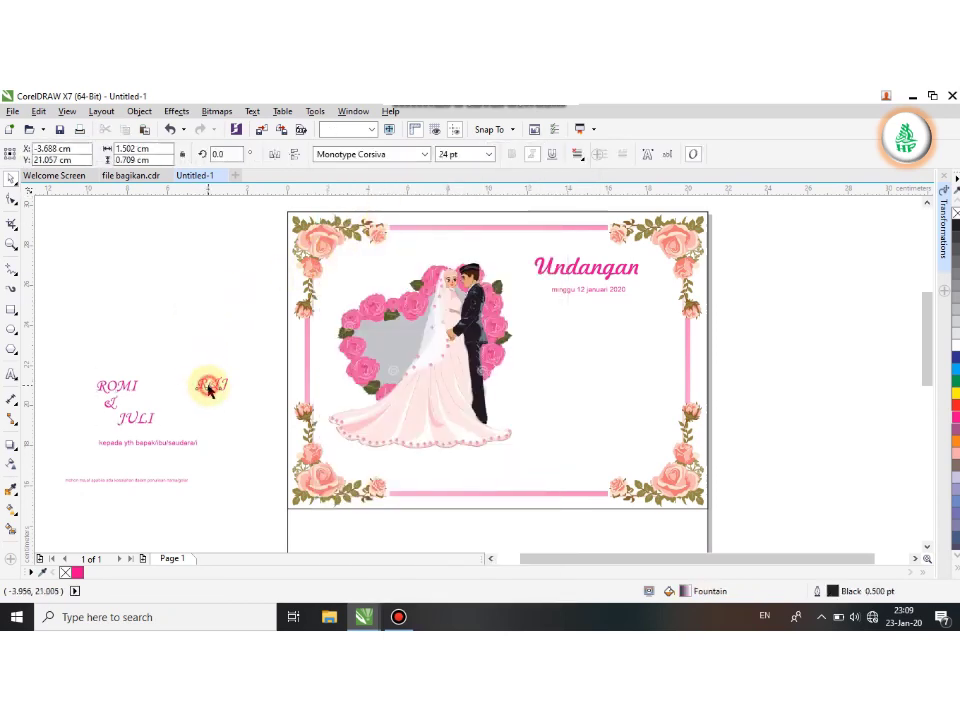
drag(208, 390, 229, 398)
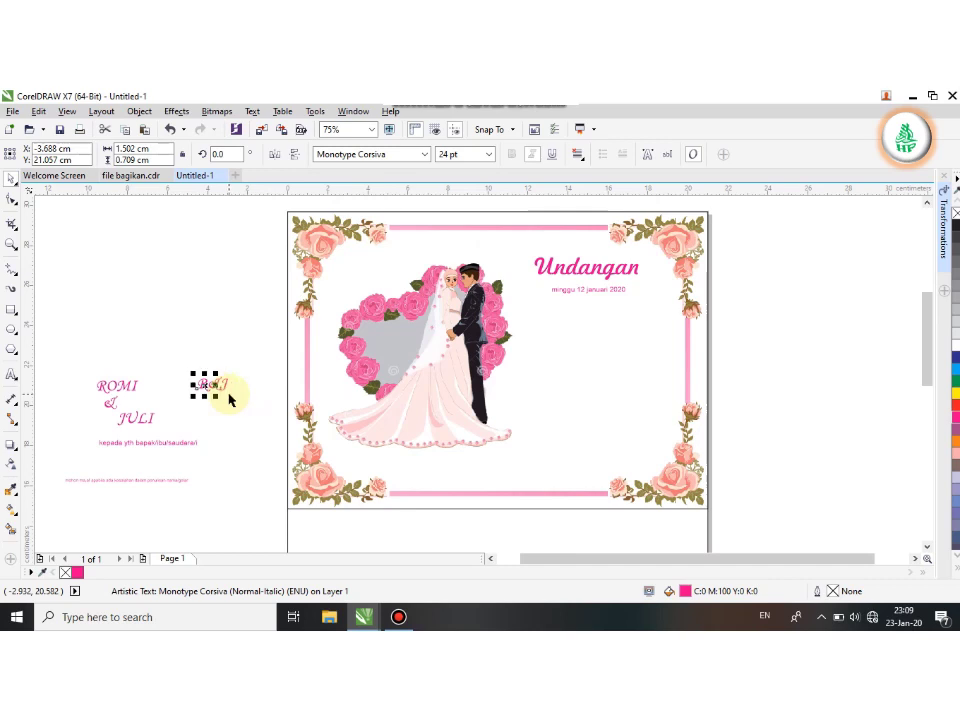
click(204, 338)
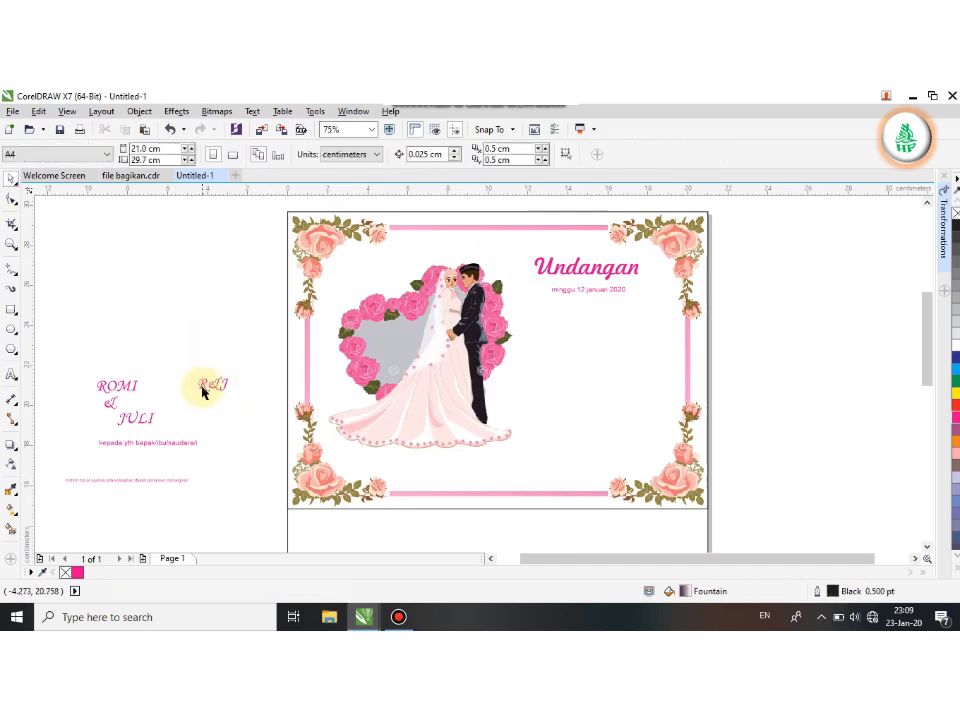
click(202, 384)
drag(202, 384, 204, 377)
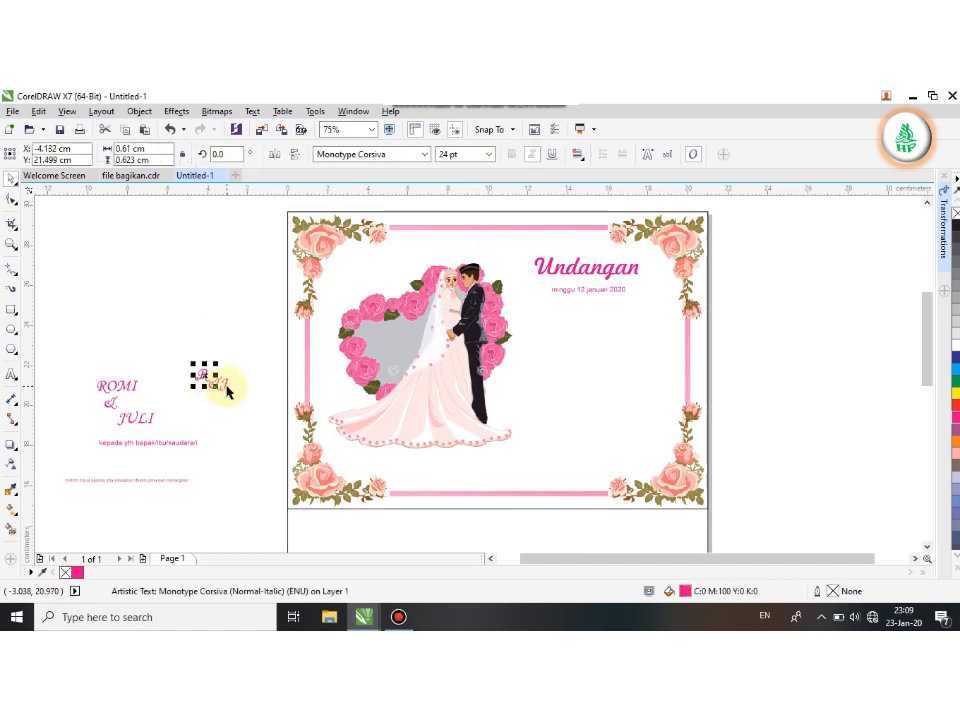
drag(228, 393, 226, 388)
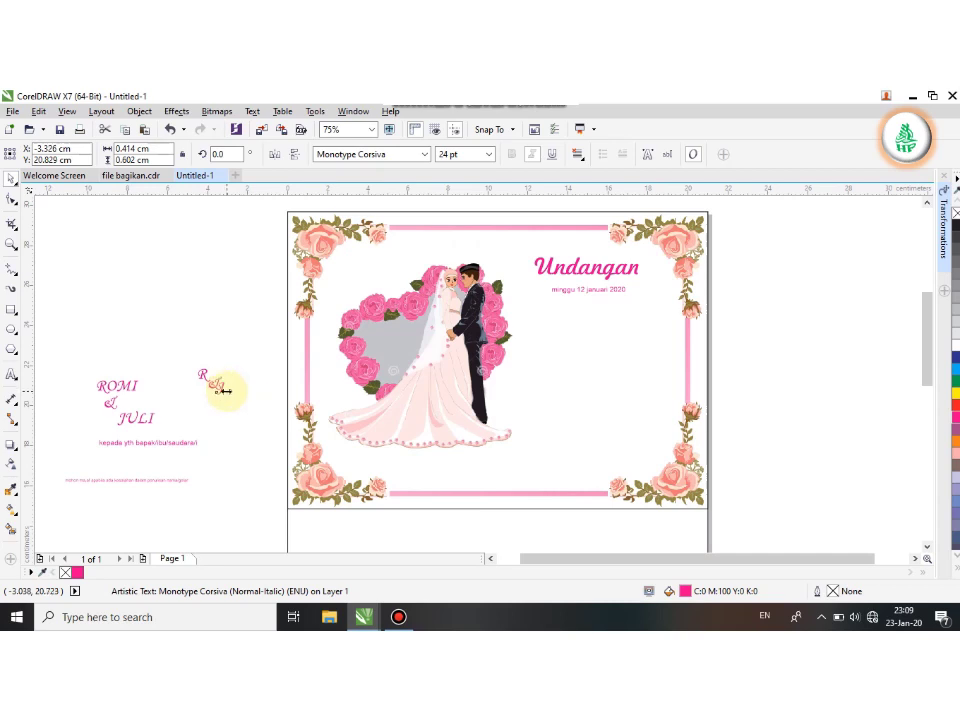
drag(222, 391, 224, 391)
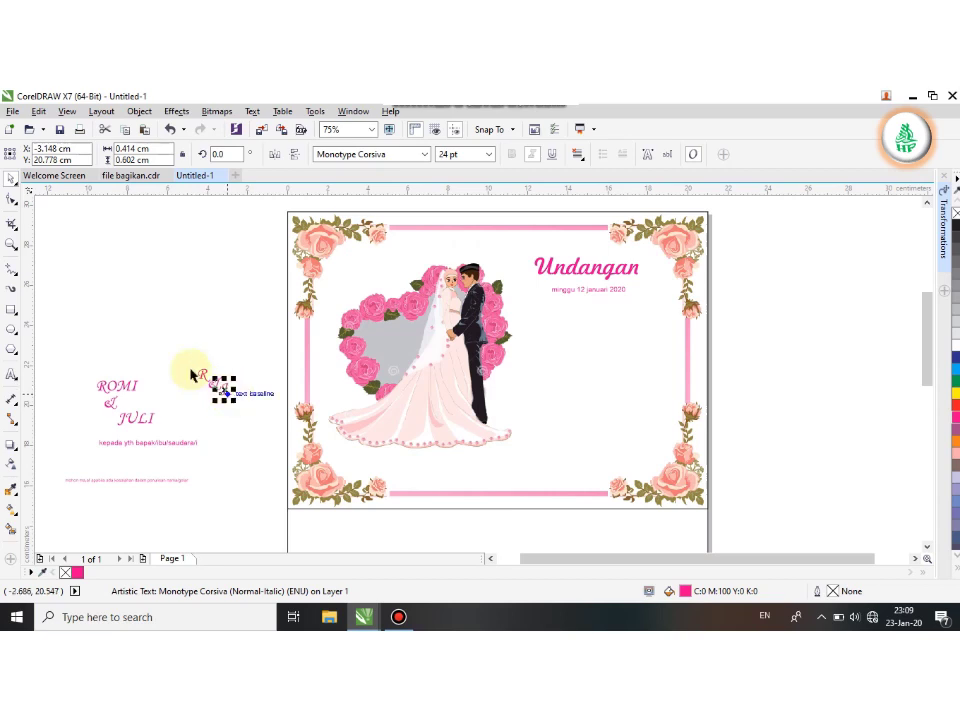
Group the three monogram pieces and move the group into the rose heart.
drag(177, 342, 250, 420)
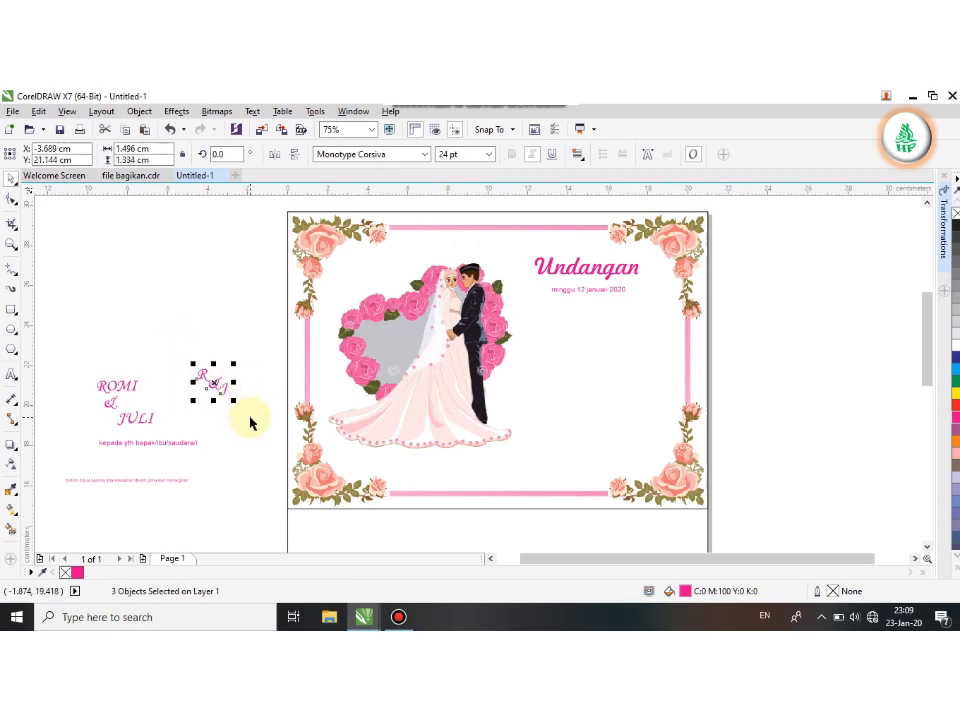
key(ctrl+g)
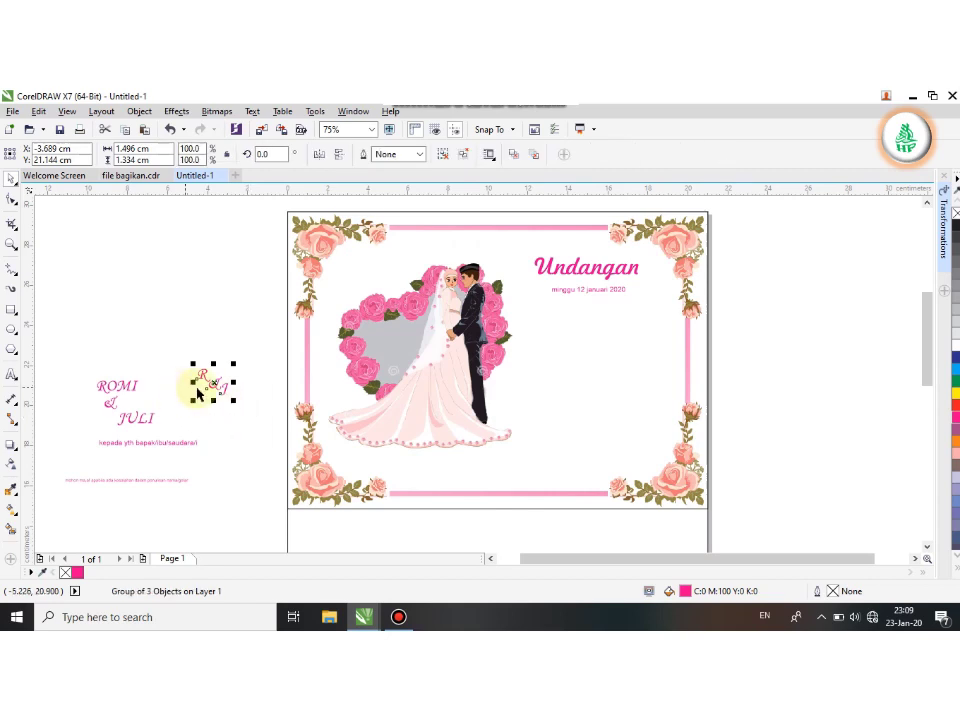
mouse_move(214, 381)
mouse_down()
mouse_move(232, 390)
mouse_move(393, 347)
mouse_move(388, 340)
mouse_move(415, 377)
mouse_up()
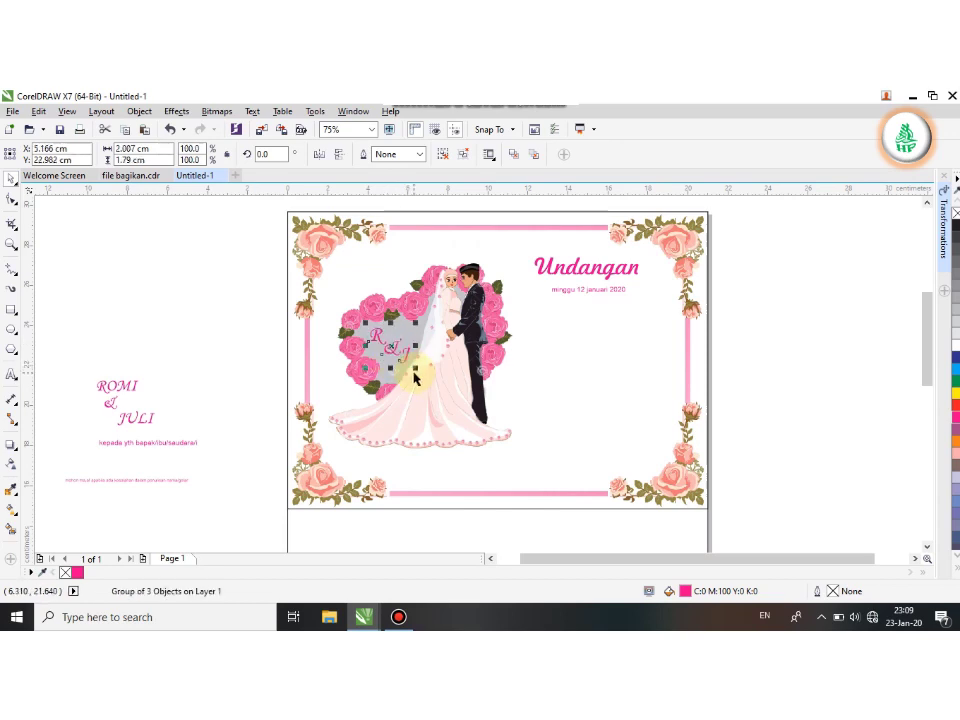
Group ROMI, & and JULI and place the group beneath the date on the card.
click(110, 404)
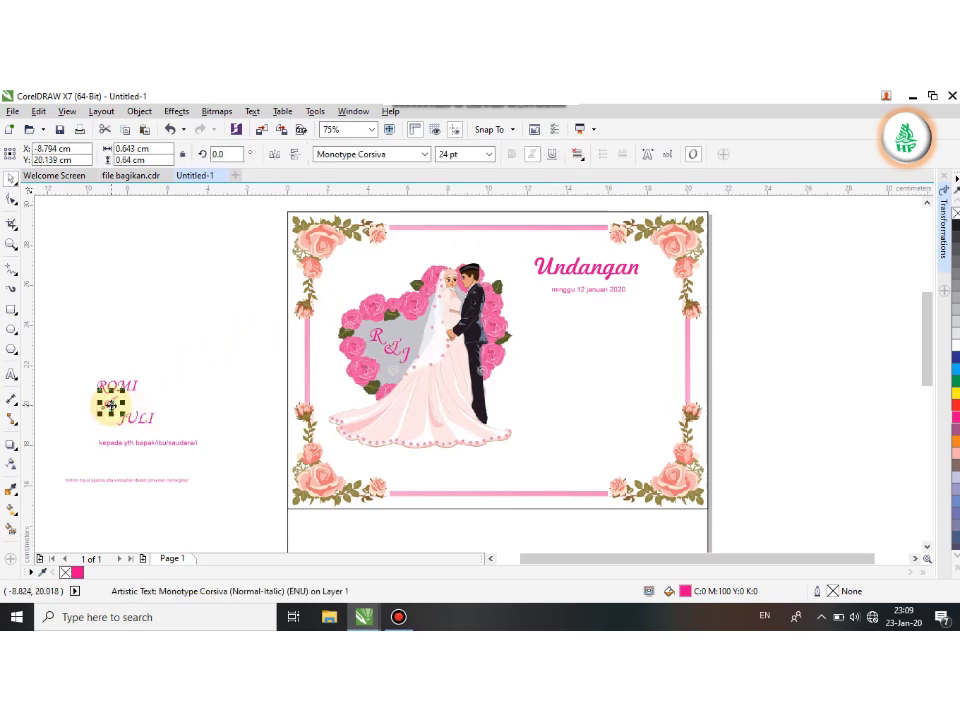
drag(110, 404, 129, 416)
click(137, 421)
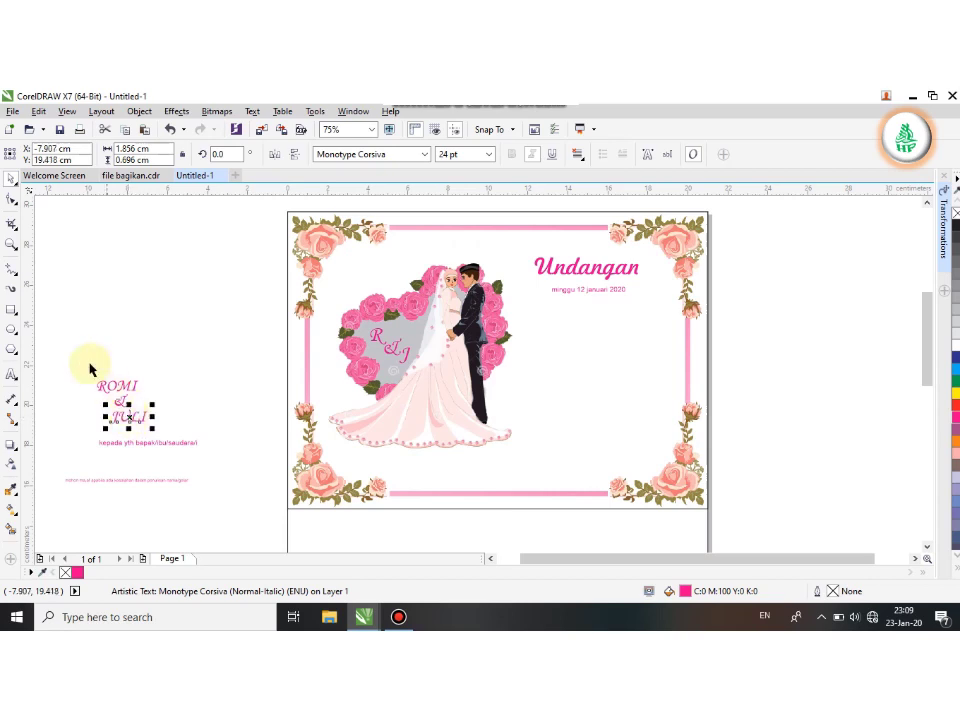
mouse_move(80, 358)
mouse_down()
mouse_move(184, 436)
mouse_move(161, 435)
mouse_up()
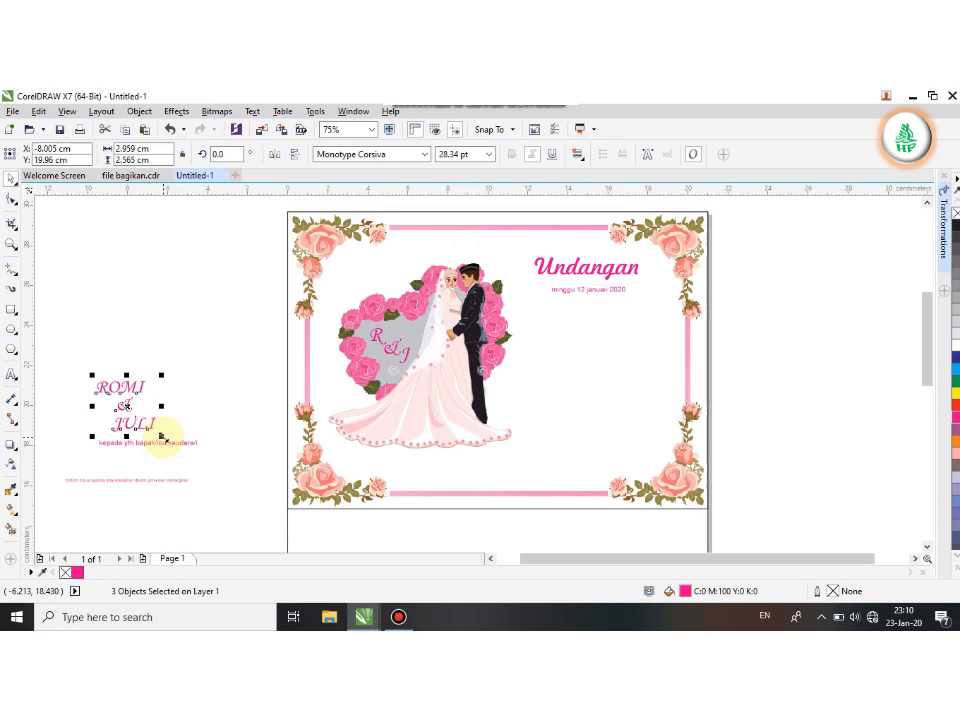
key(ctrl+g)
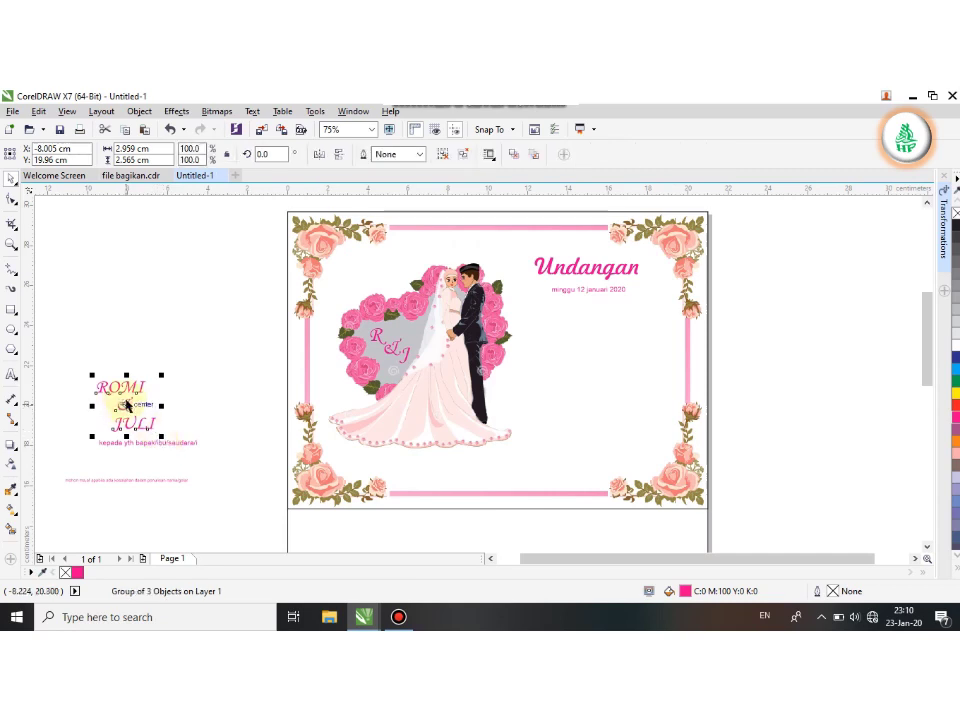
drag(125, 405, 601, 333)
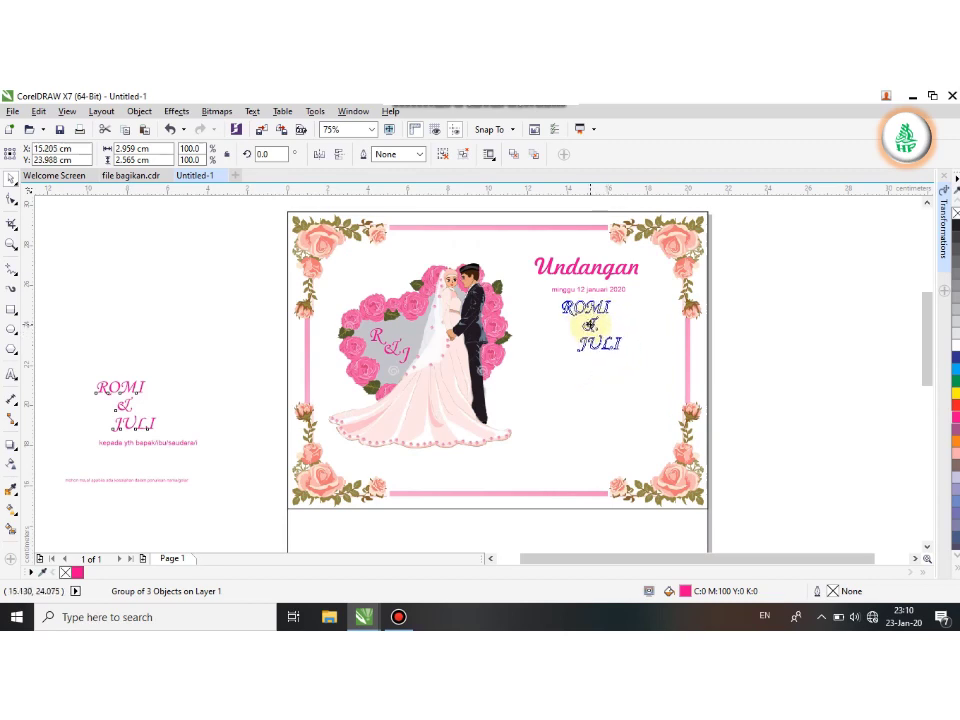
drag(601, 333, 590, 323)
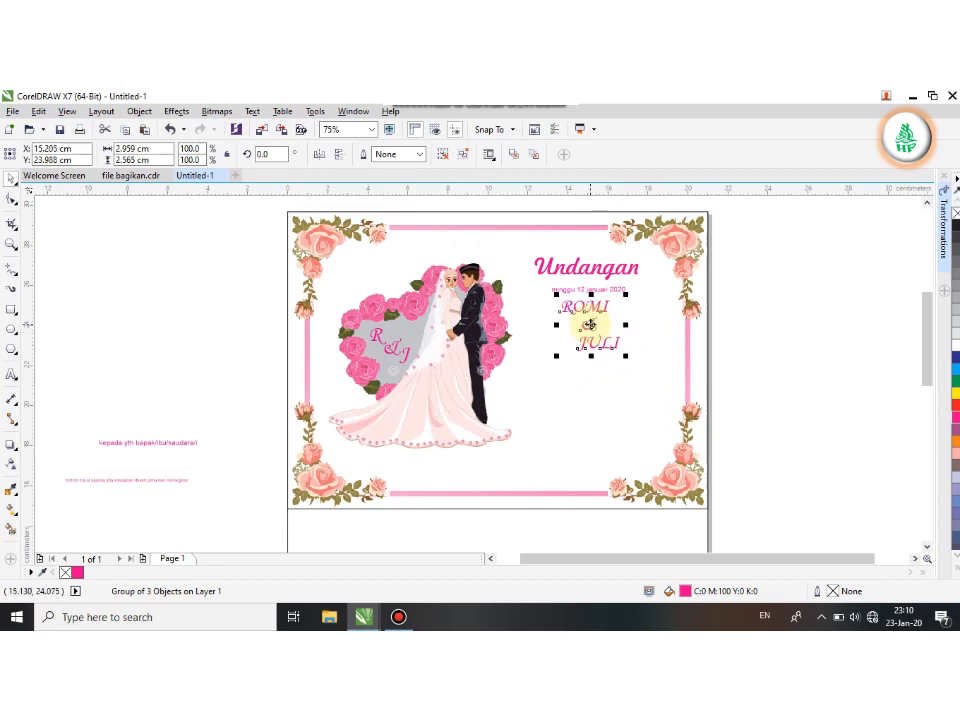
Draw a rounded-corner box below ROMI & JULI with a magenta outline and no fill.
click(12, 309)
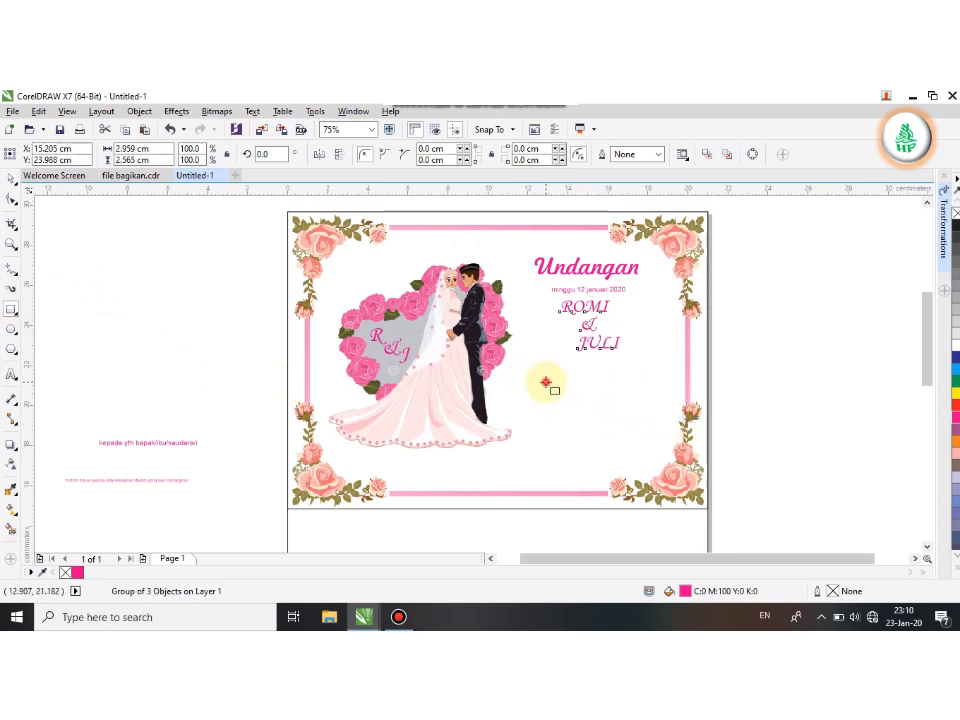
mouse_move(545, 382)
mouse_down()
mouse_move(655, 452)
mouse_move(664, 448)
mouse_up()
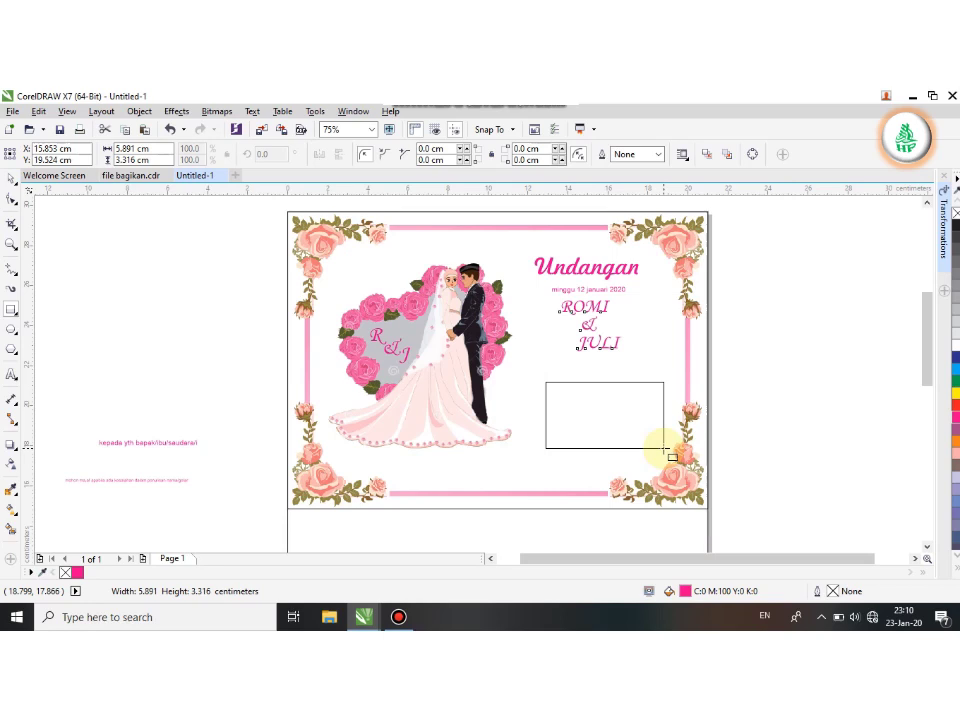
drag(664, 448, 665, 451)
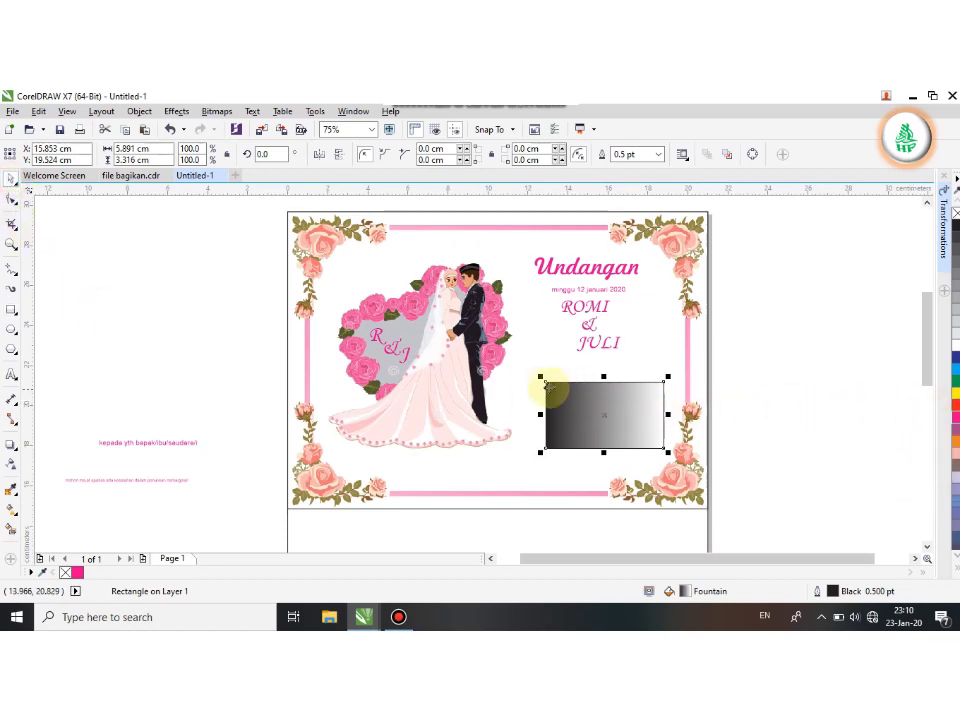
click(10, 199)
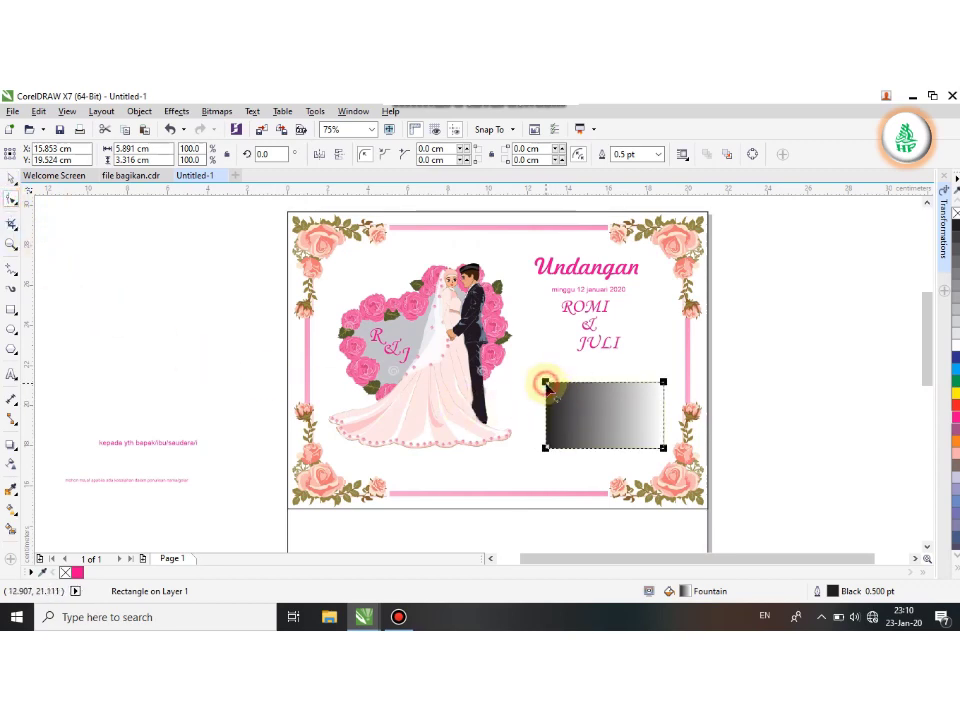
drag(546, 384, 557, 398)
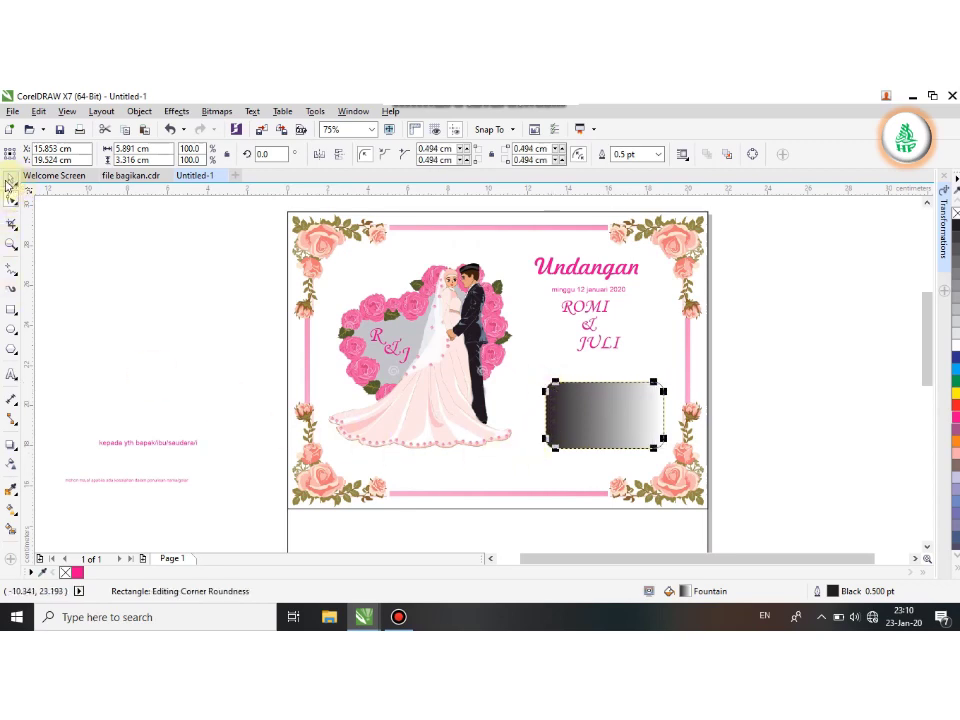
click(9, 181)
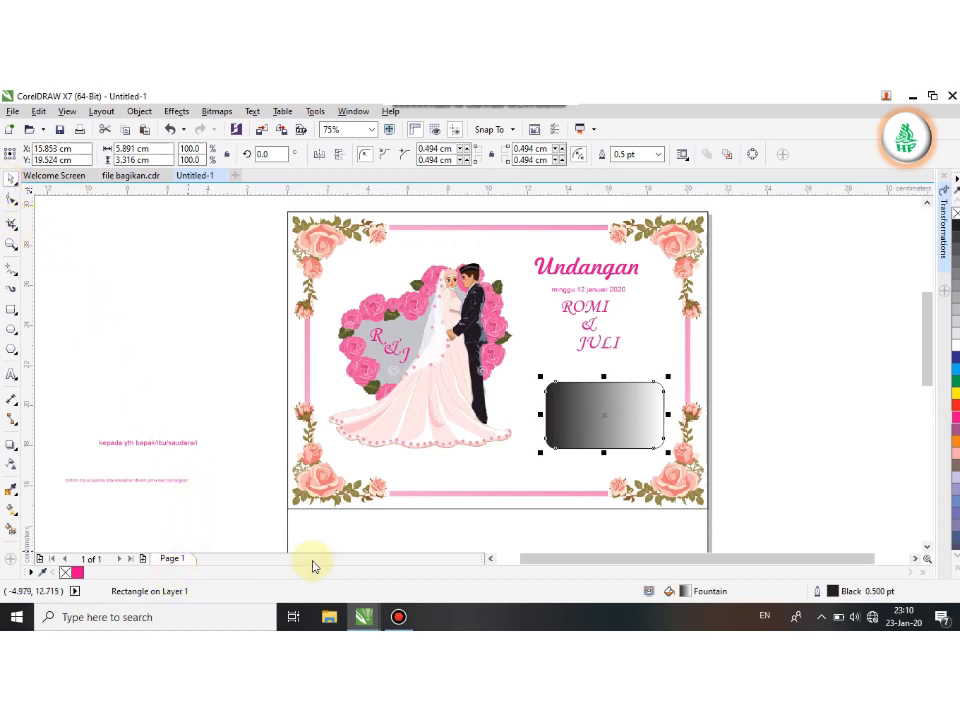
right_click(955, 421)
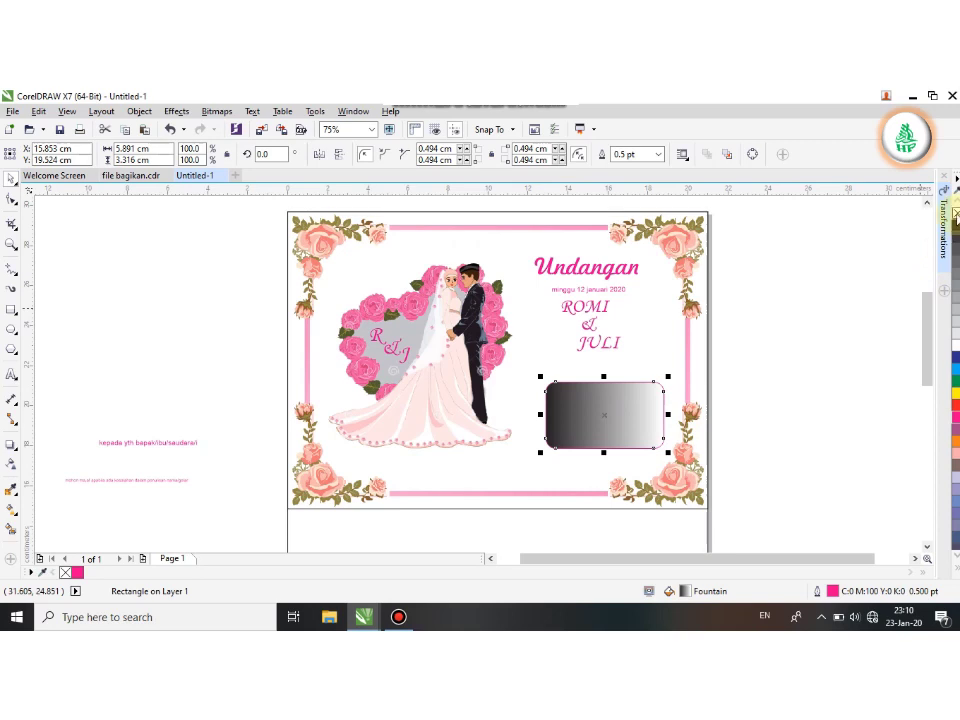
click(955, 213)
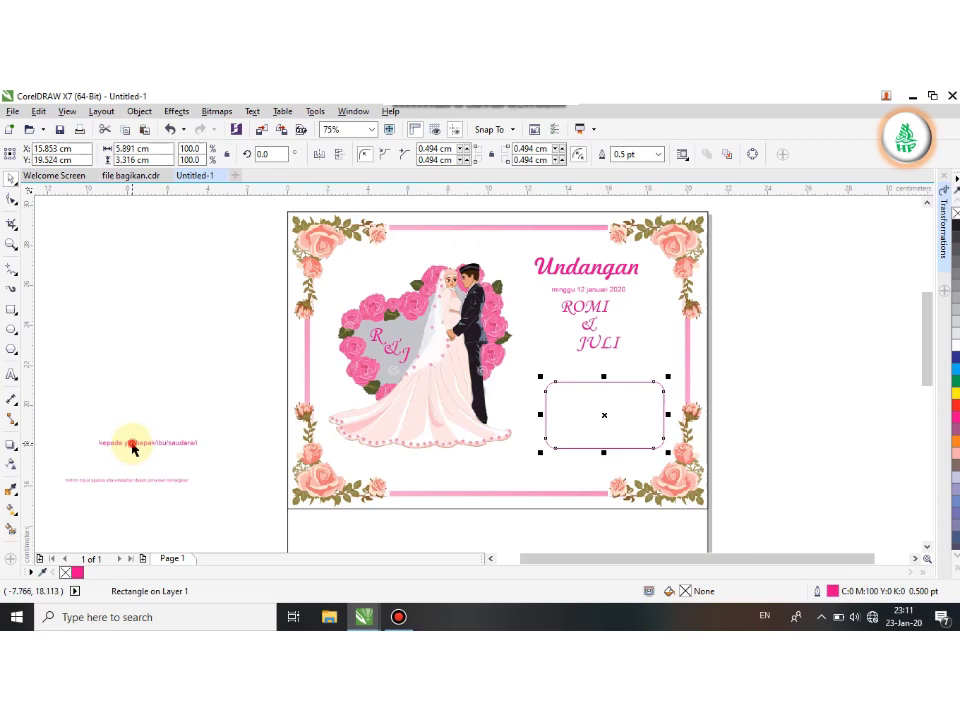
Place the 'kepada yth' greeting above the box and the small note below it.
drag(133, 449, 589, 377)
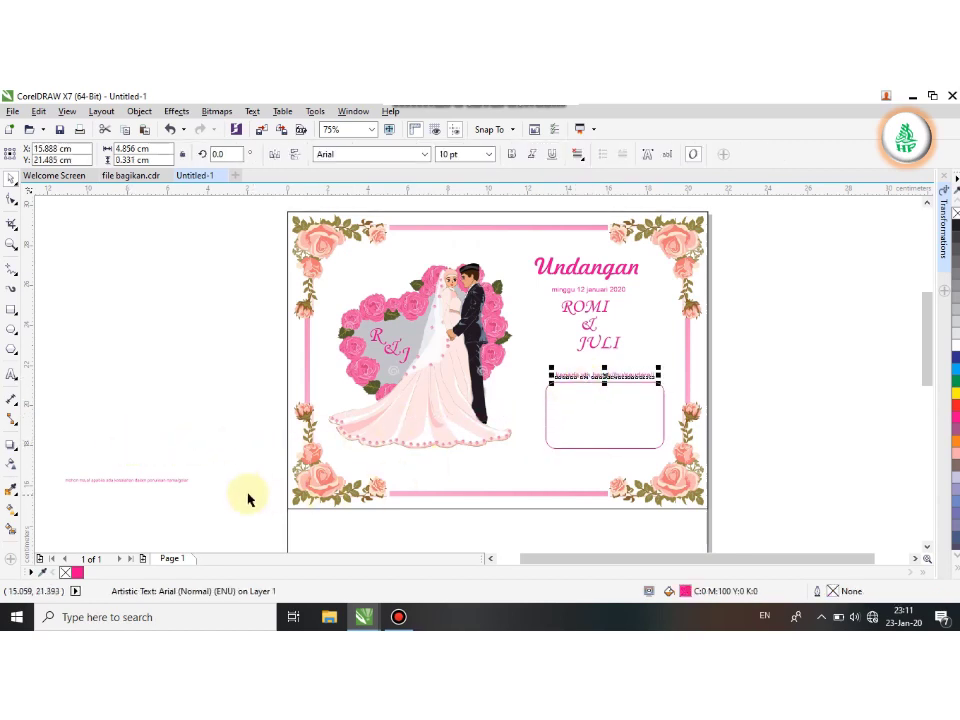
click(162, 481)
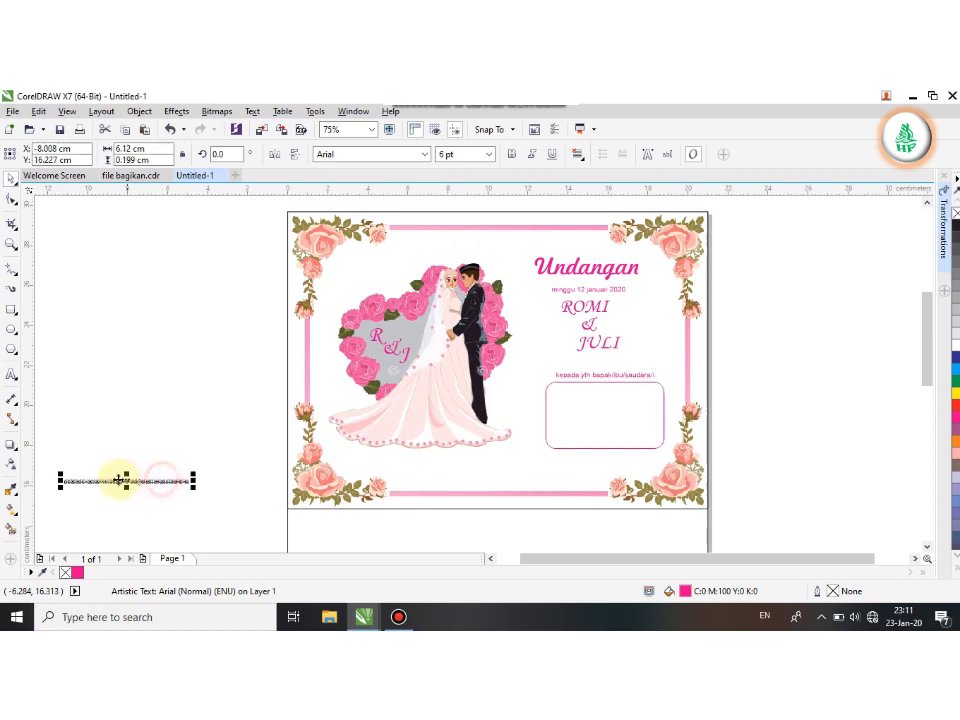
drag(126, 481, 610, 459)
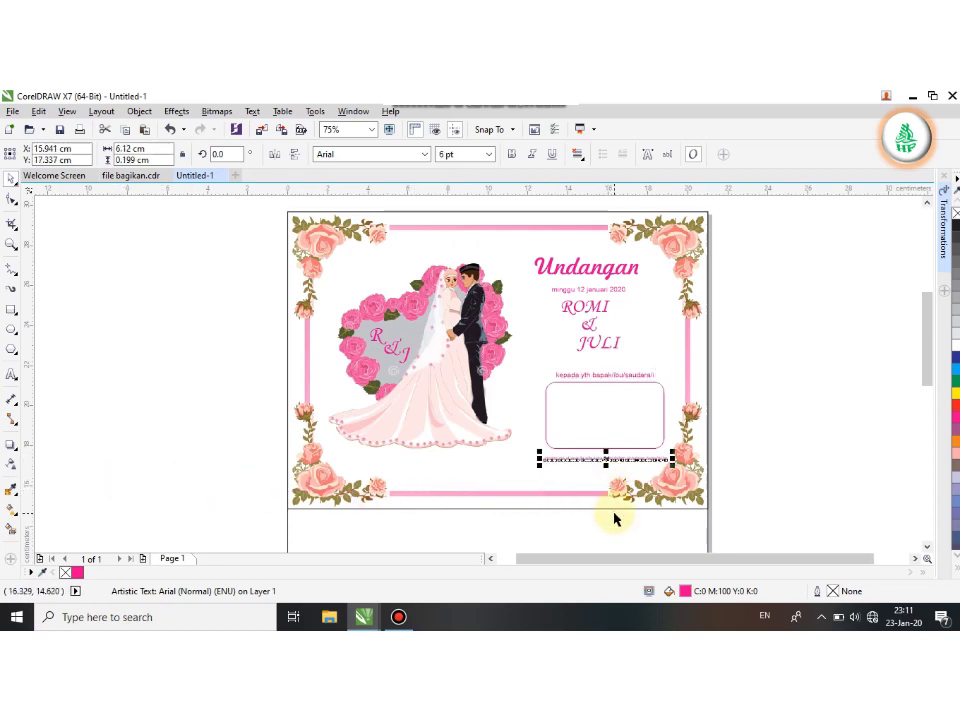
key(Up)
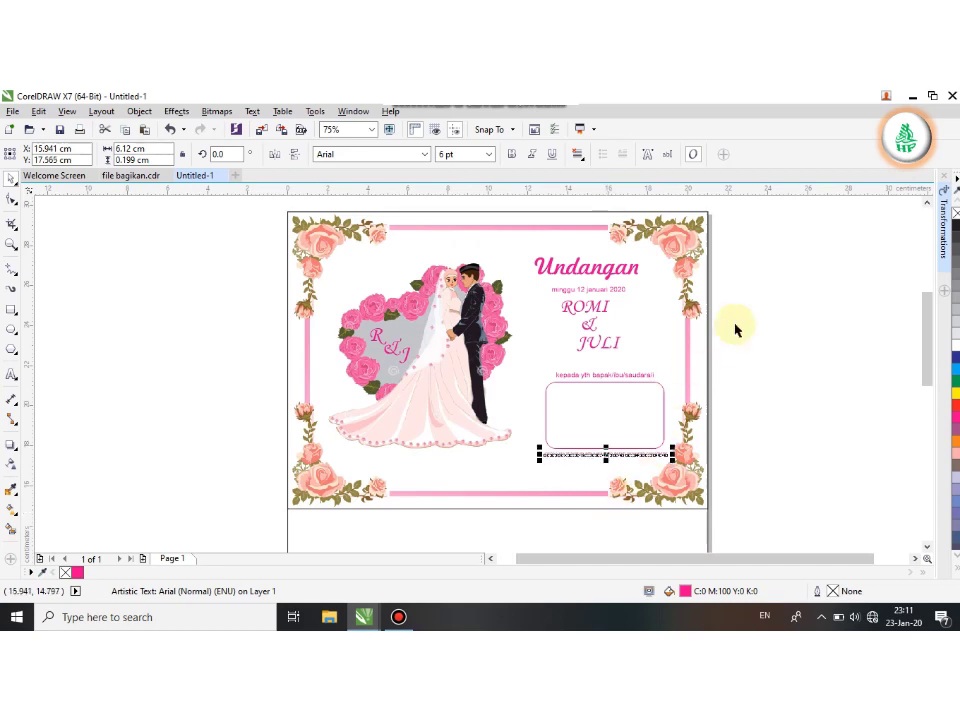
Centre-align the six right-hand elements and group them.
mouse_move(778, 229)
mouse_down()
mouse_move(503, 360)
mouse_move(506, 484)
mouse_up()
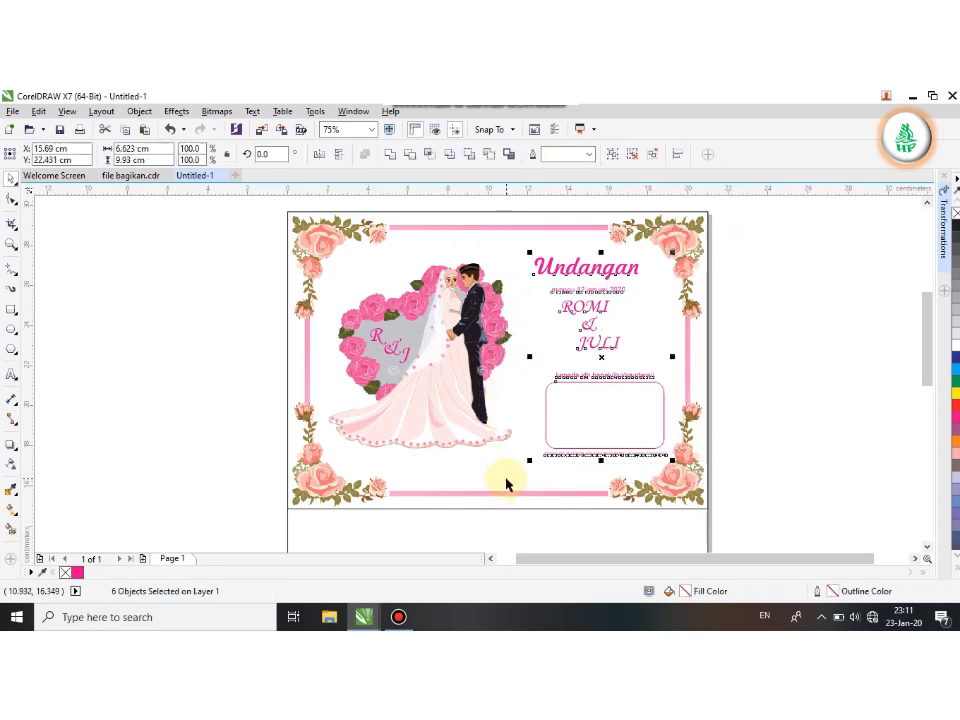
key(c)
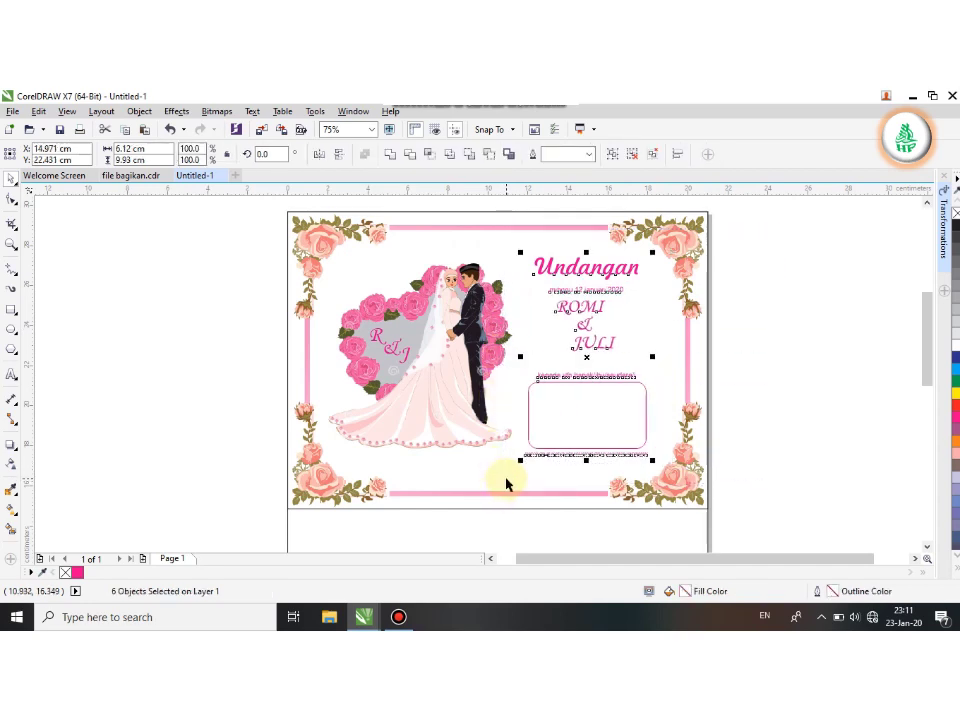
click(616, 160)
Duplicate the invitation card 1 copy at Y -14.638 cm using the Transformations docker.
click(799, 300)
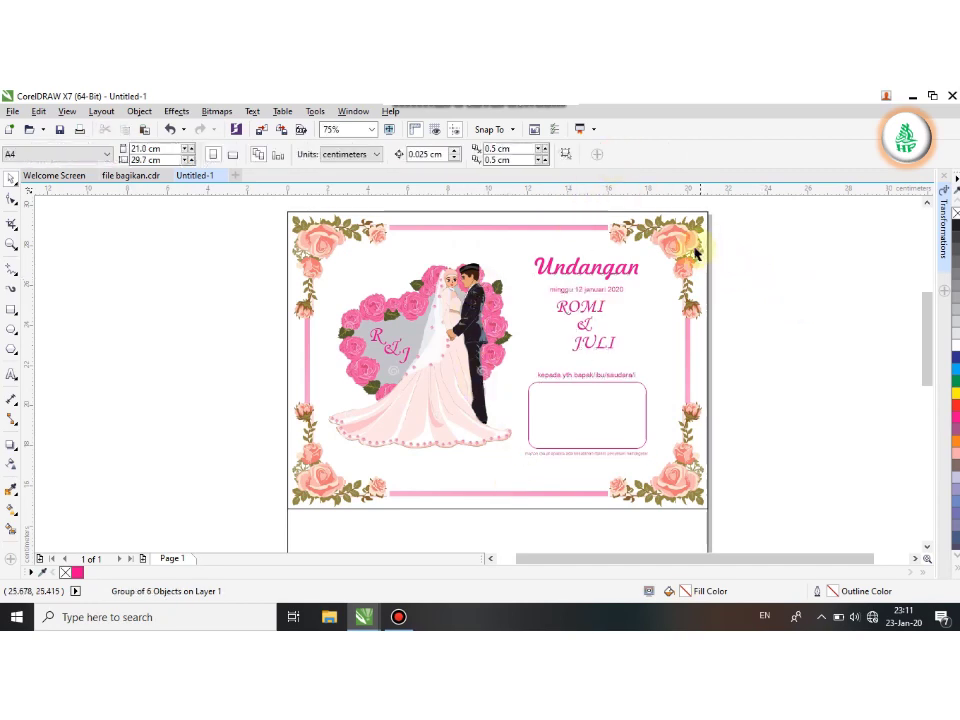
scroll(745, 312, down, 1)
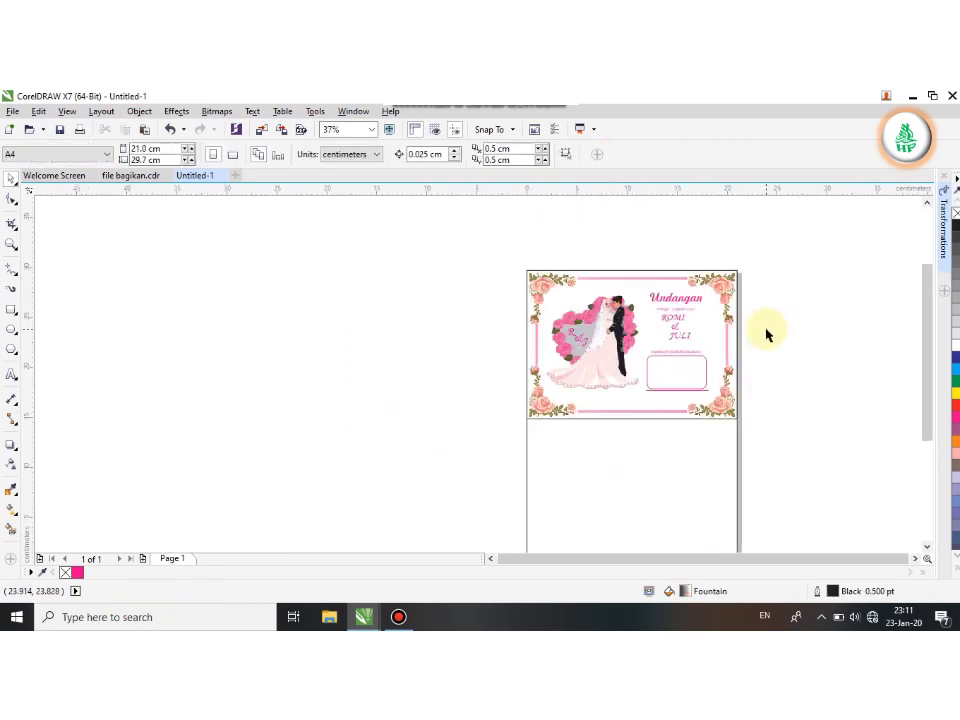
click(726, 288)
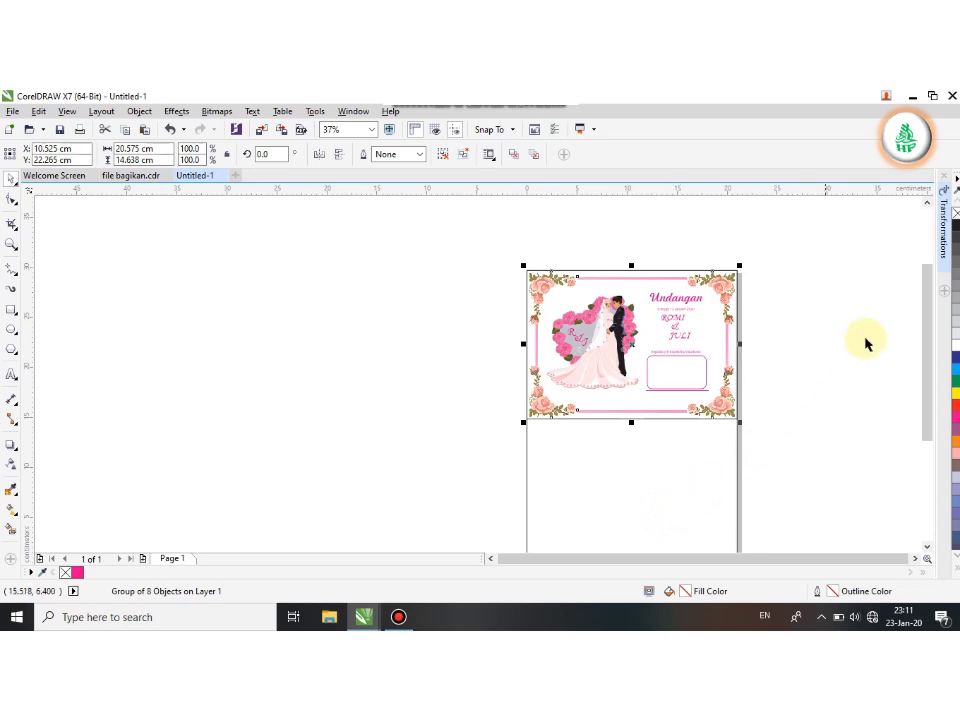
click(944, 226)
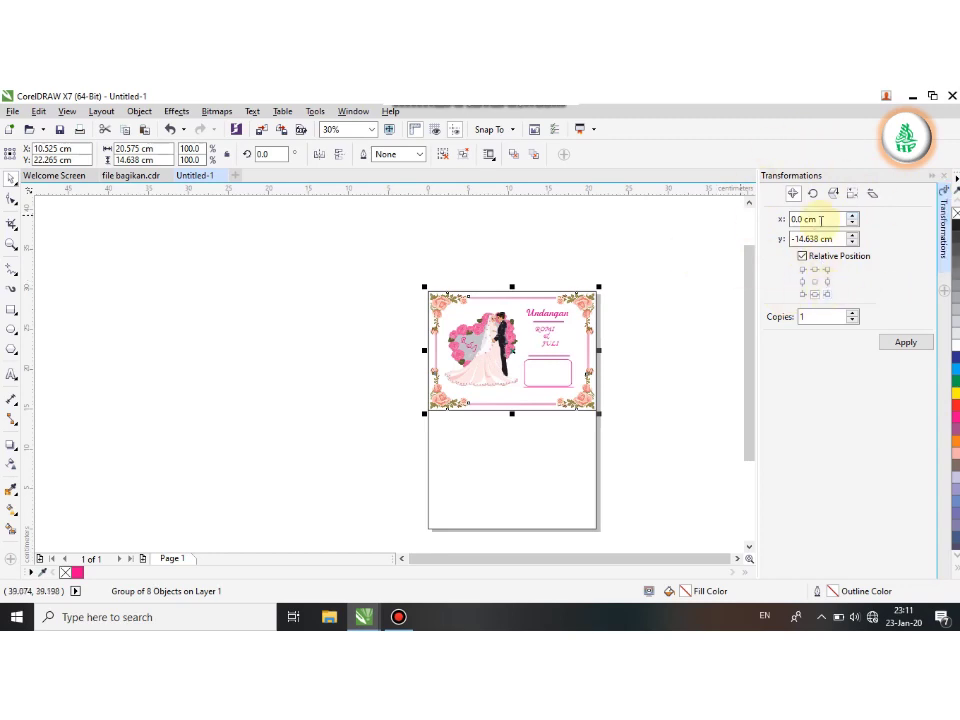
click(145, 113)
mouse_move(177, 255)
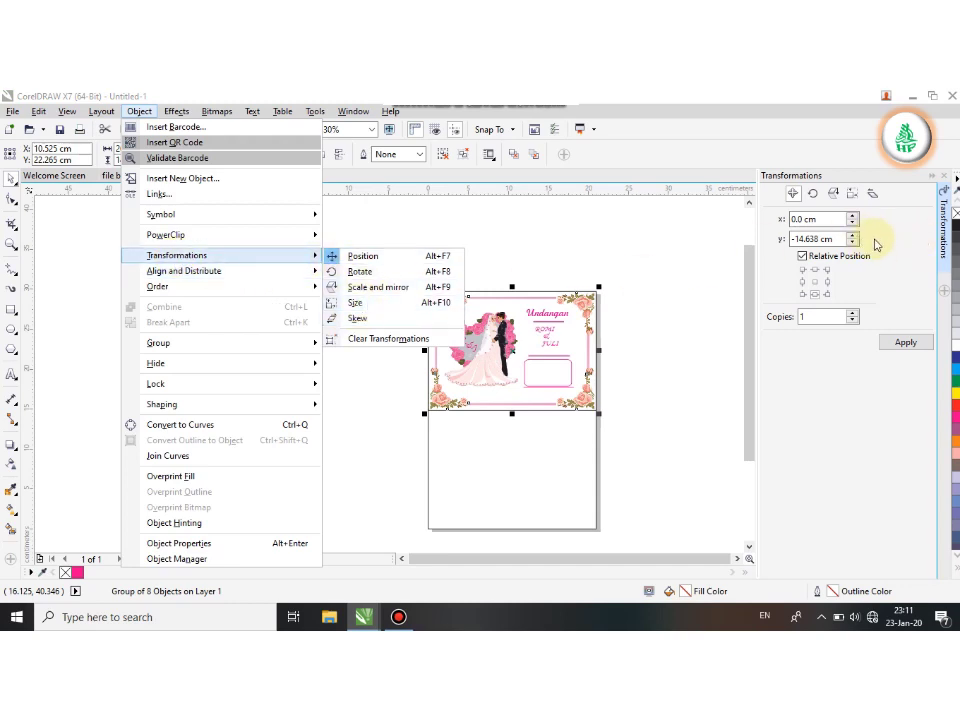
click(645, 262)
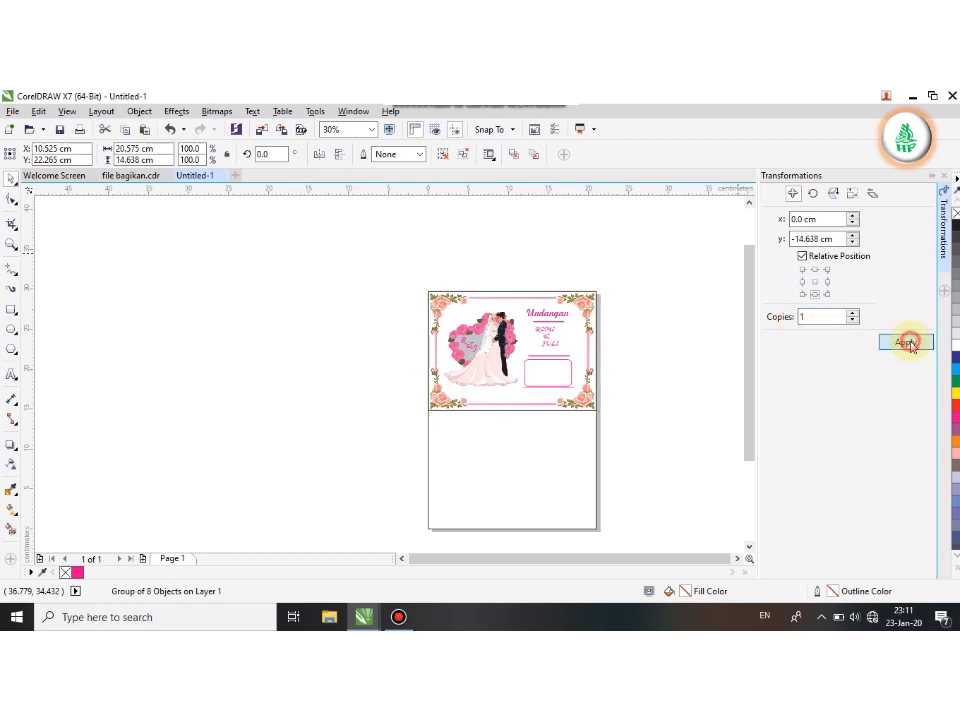
click(906, 343)
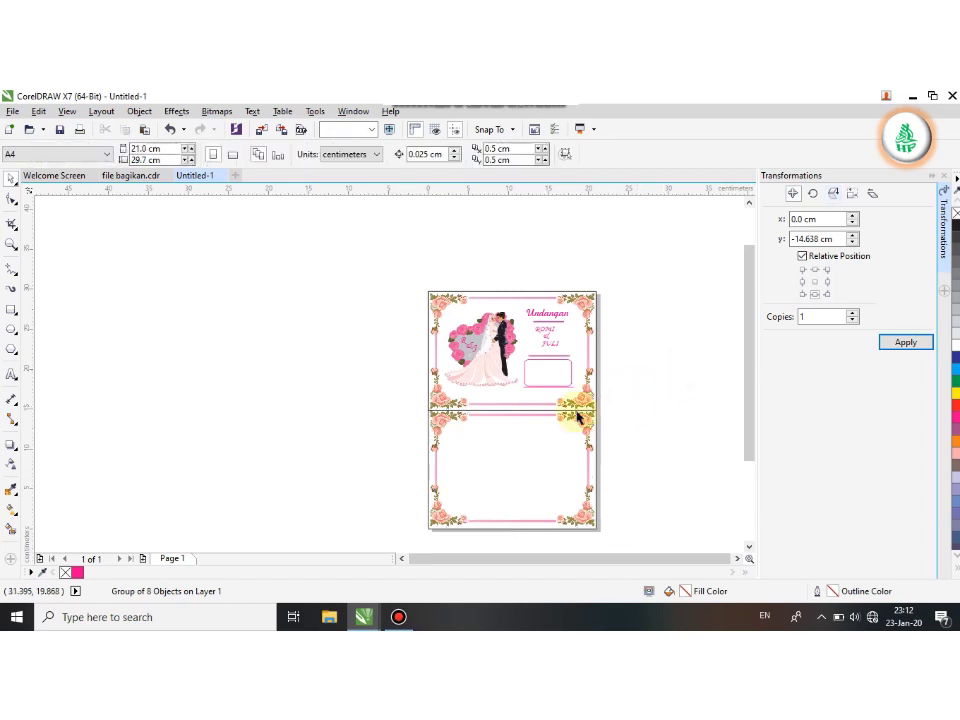
click(789, 240)
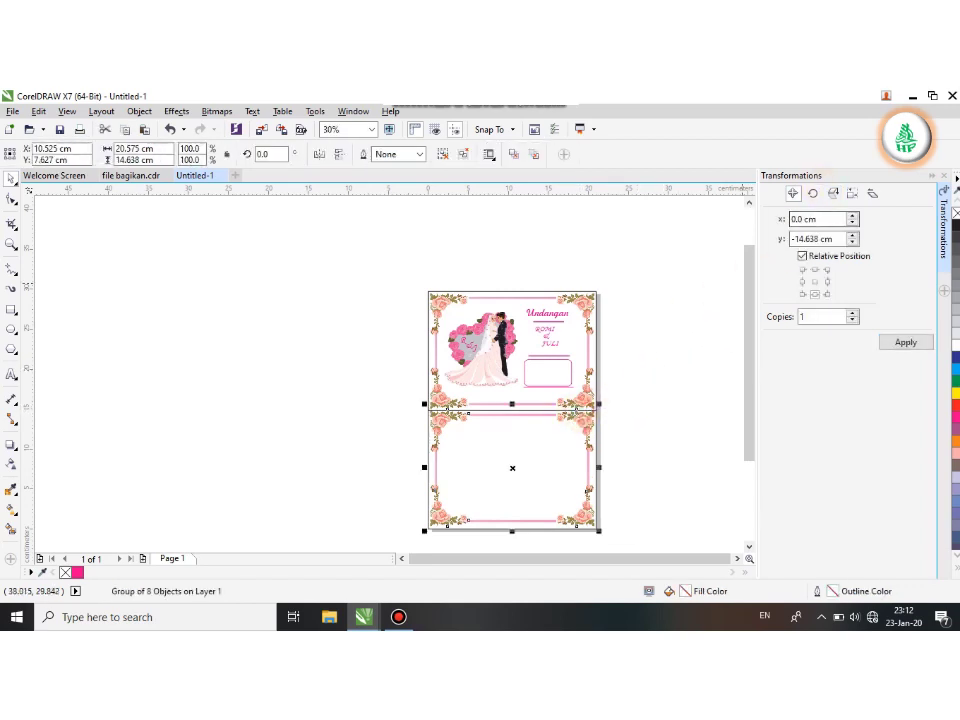
click(931, 181)
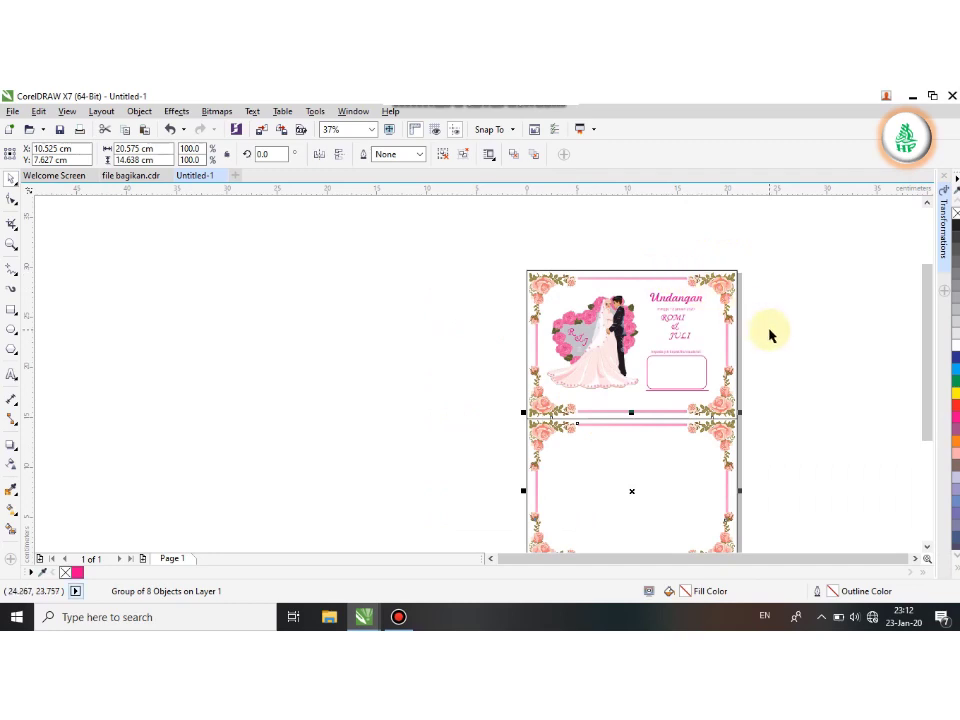
Check the new 8-object floral frame copy below and select its group.
click(75, 591)
click(431, 315)
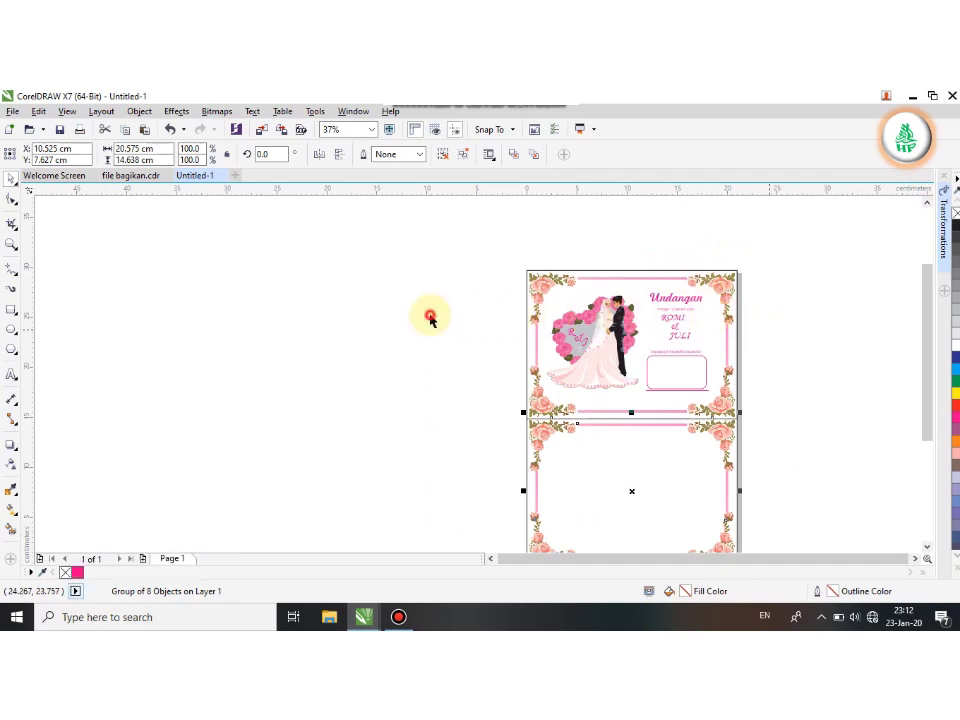
scroll(469, 325, down, 2)
click(536, 375)
click(690, 369)
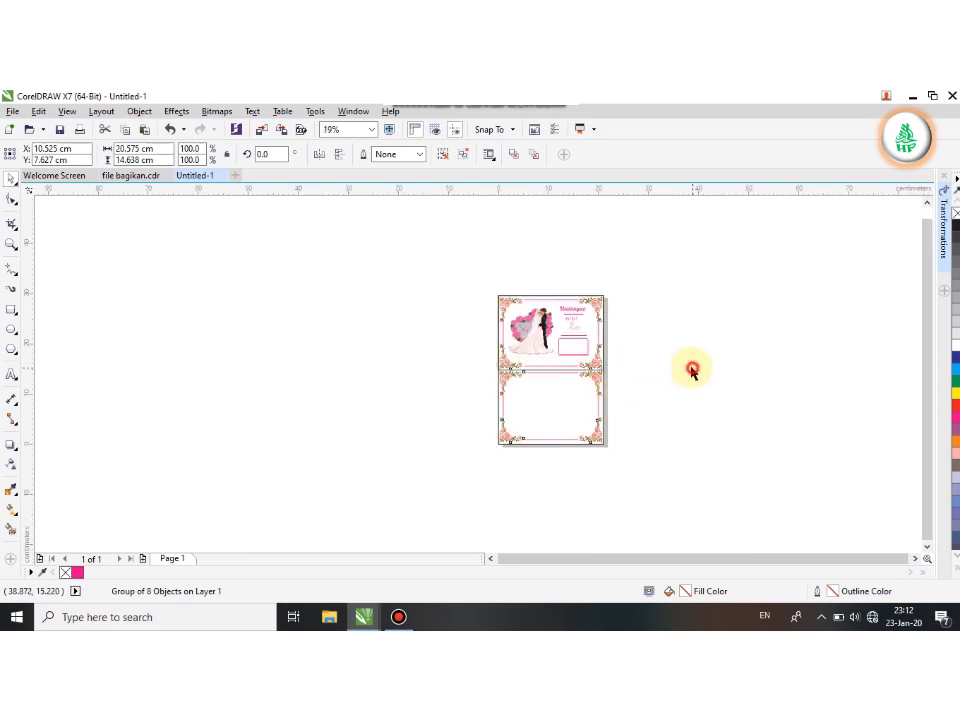
click(596, 381)
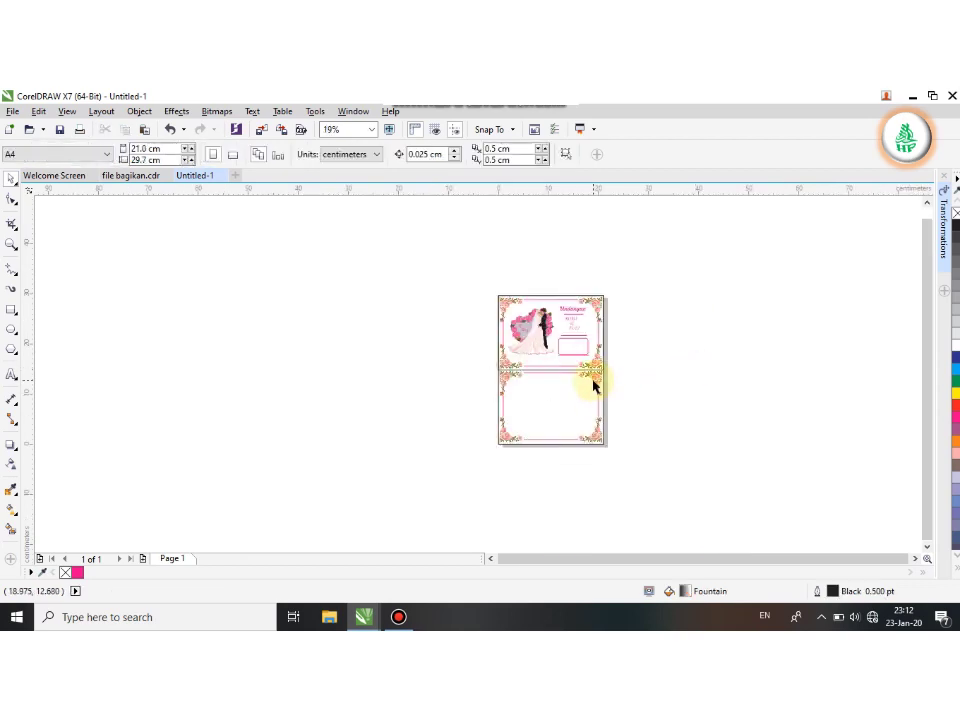
click(665, 386)
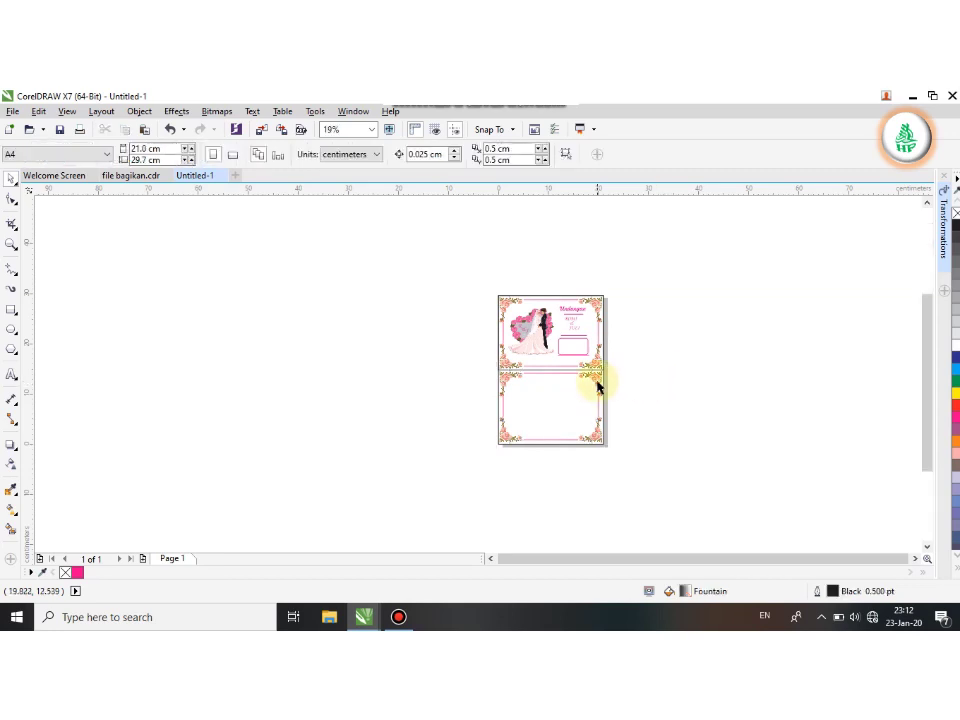
scroll(599, 383, up, 2)
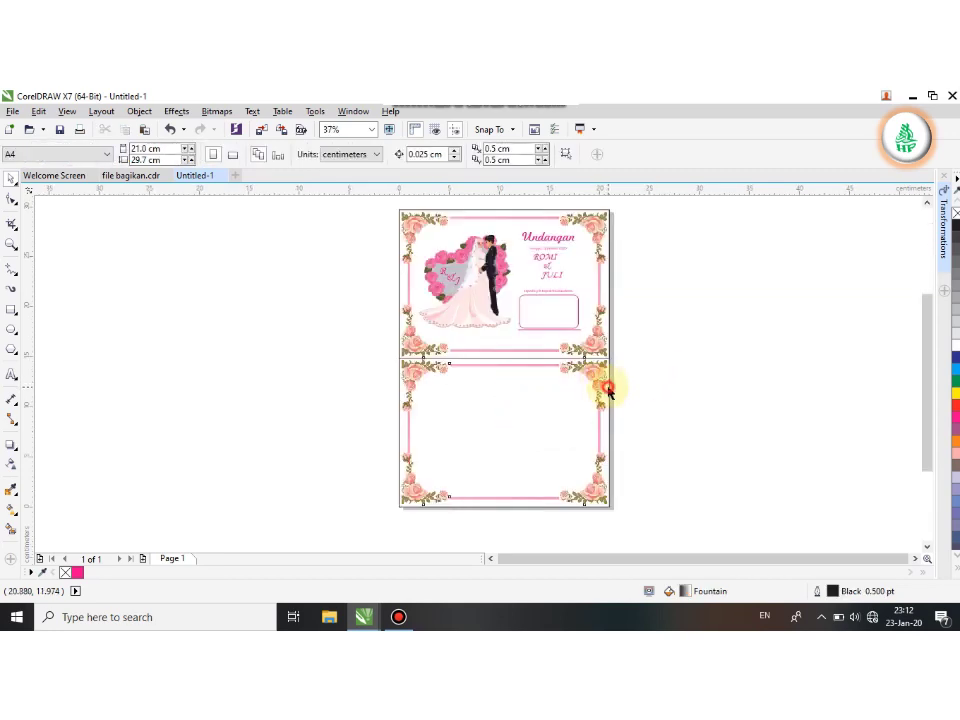
click(606, 385)
click(632, 387)
click(608, 421)
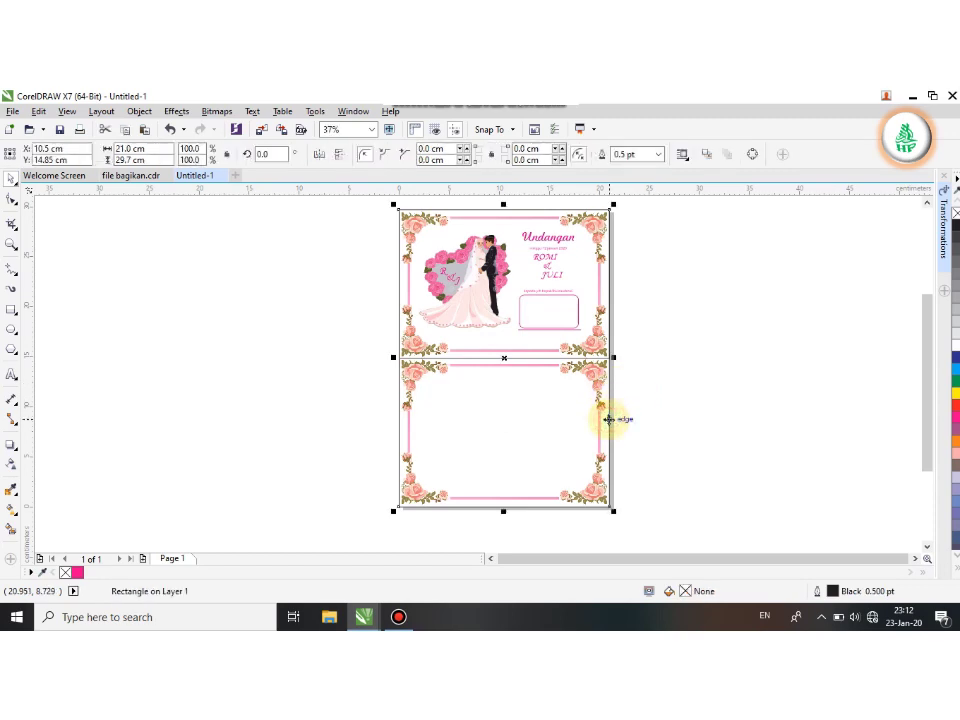
click(612, 408)
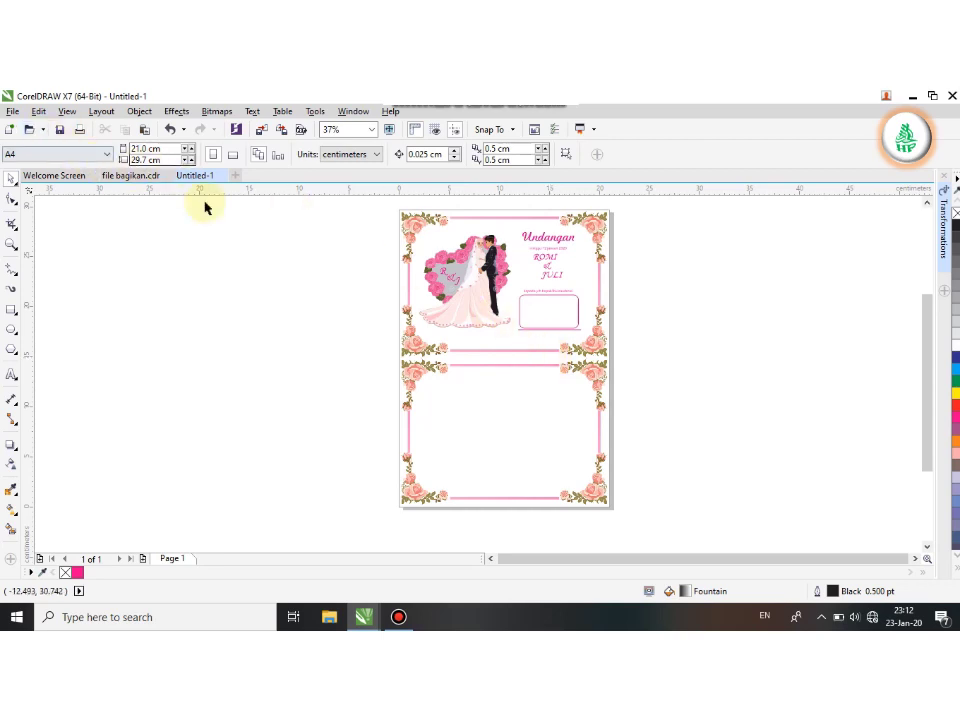
click(438, 372)
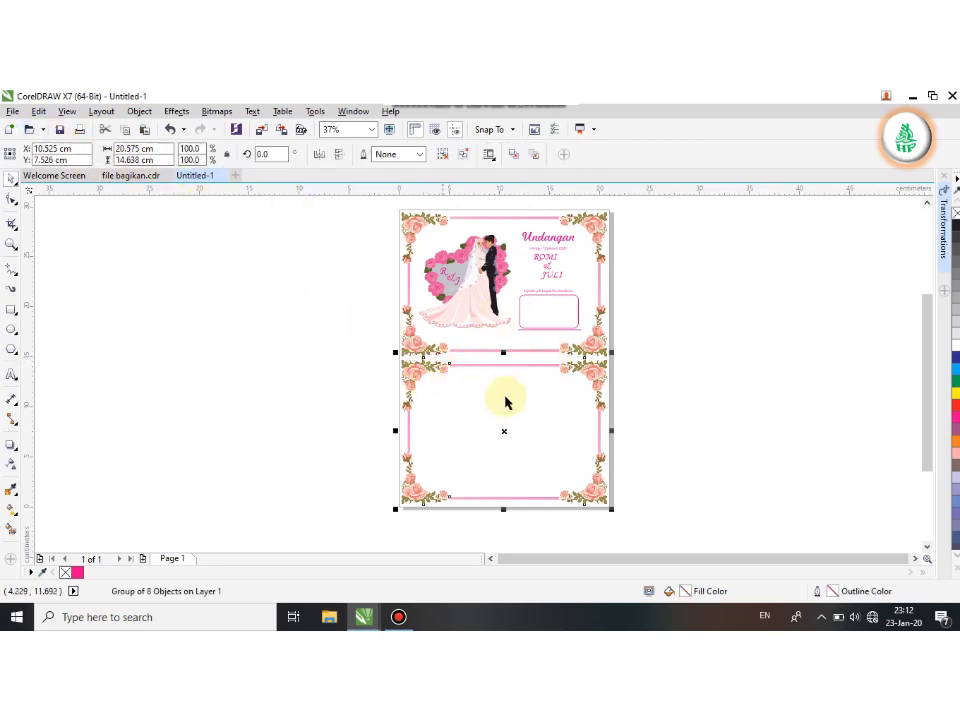
Copy the map group from bagikan.cdr.
click(133, 178)
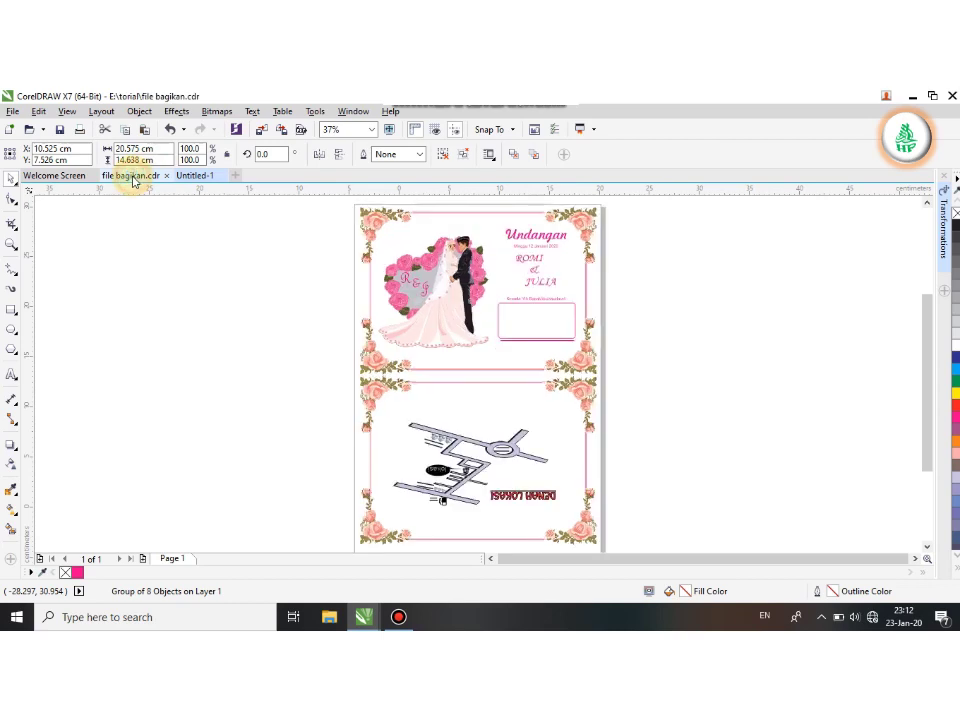
click(475, 447)
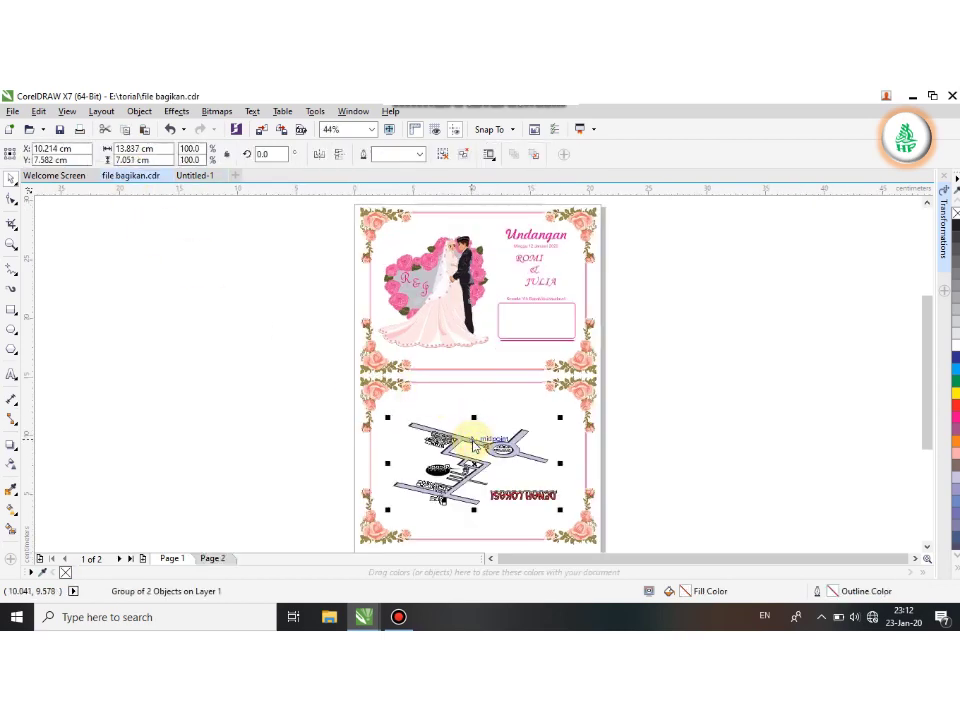
right_click(475, 447)
click(490, 388)
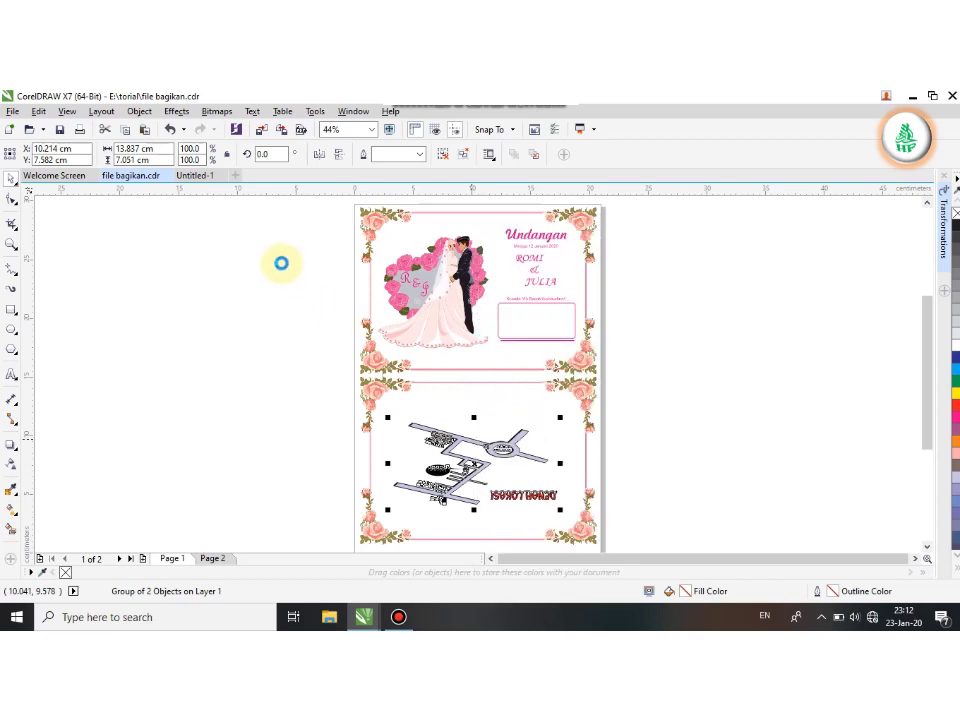
Paste the map into Untitled-1's lower floral frame and move the spare frame off the page.
click(197, 176)
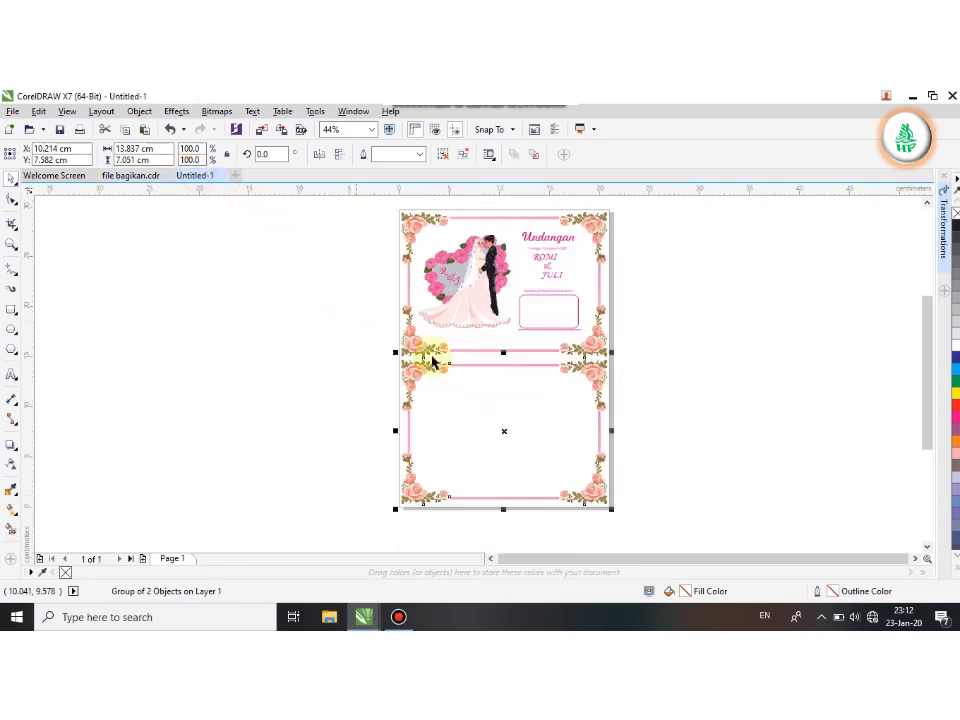
right_click(461, 403)
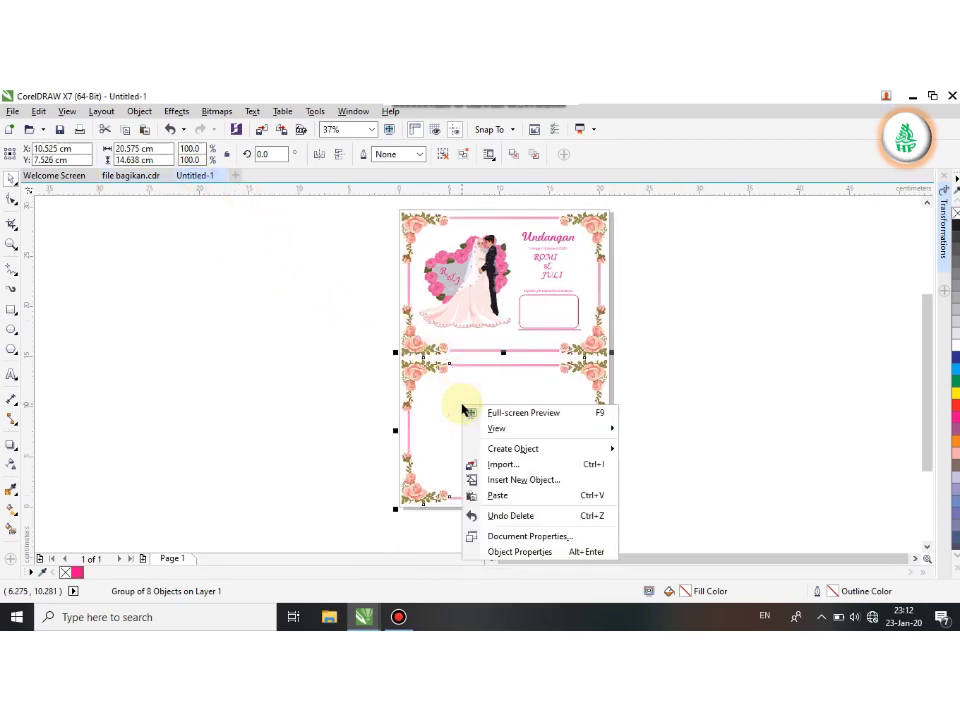
click(497, 495)
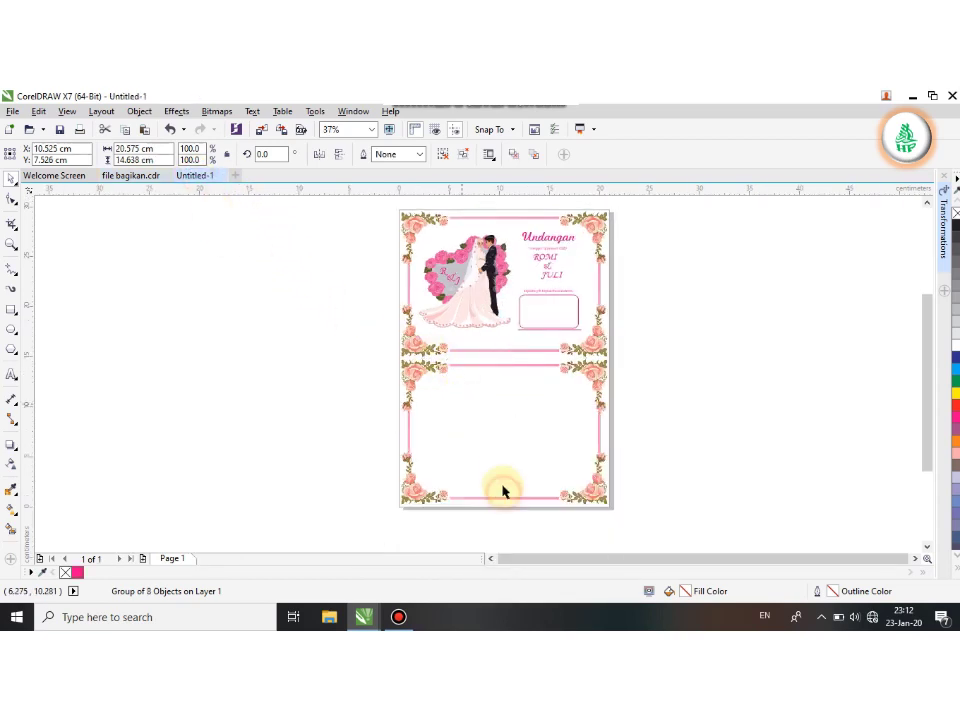
click(410, 375)
drag(410, 373, 146, 338)
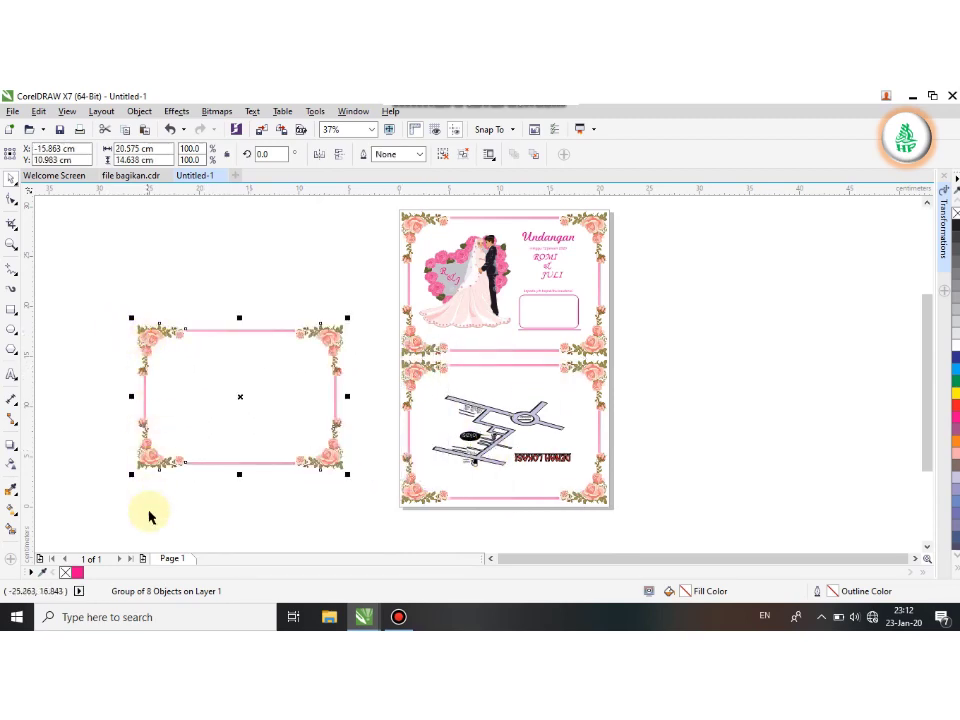
Add Page 2, rotate the spare floral frame 90° upright, and move it onto Page 2.
click(142, 563)
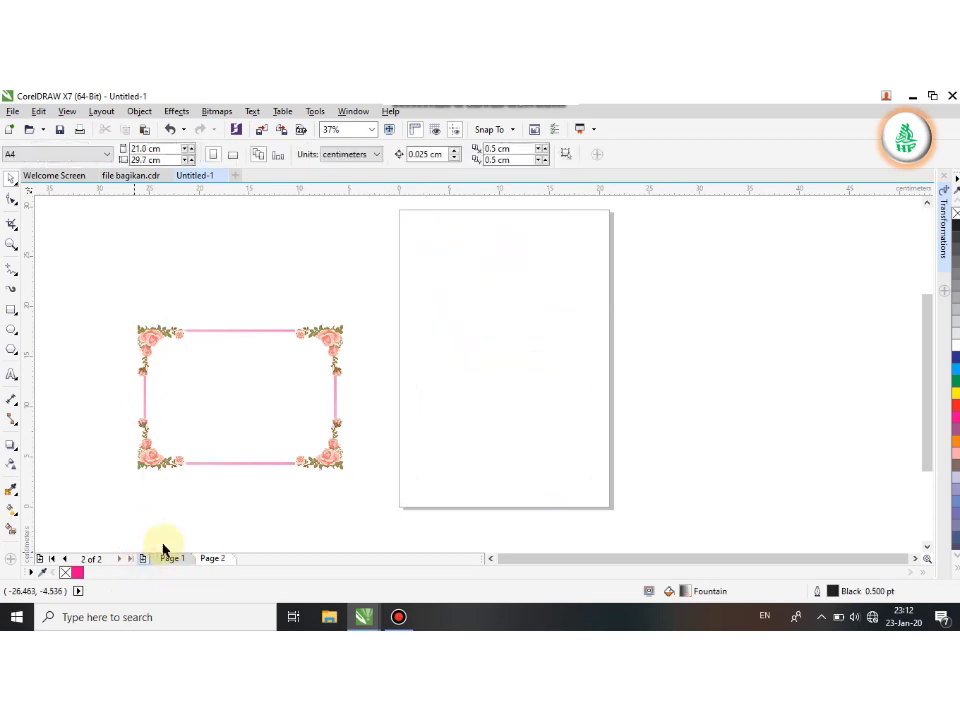
click(226, 338)
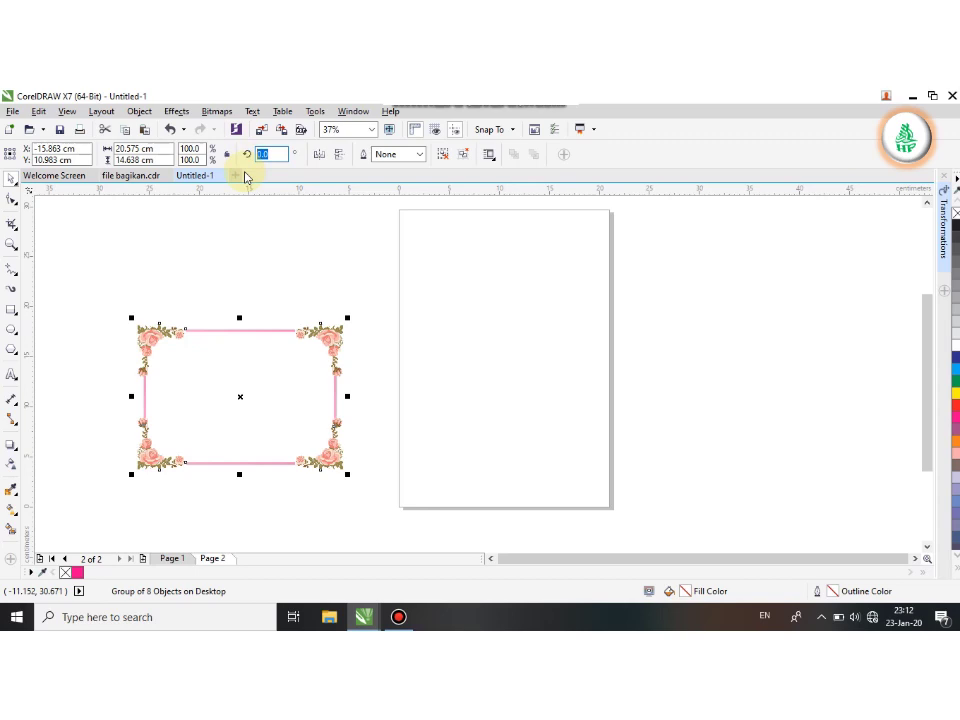
text(0)
click(237, 267)
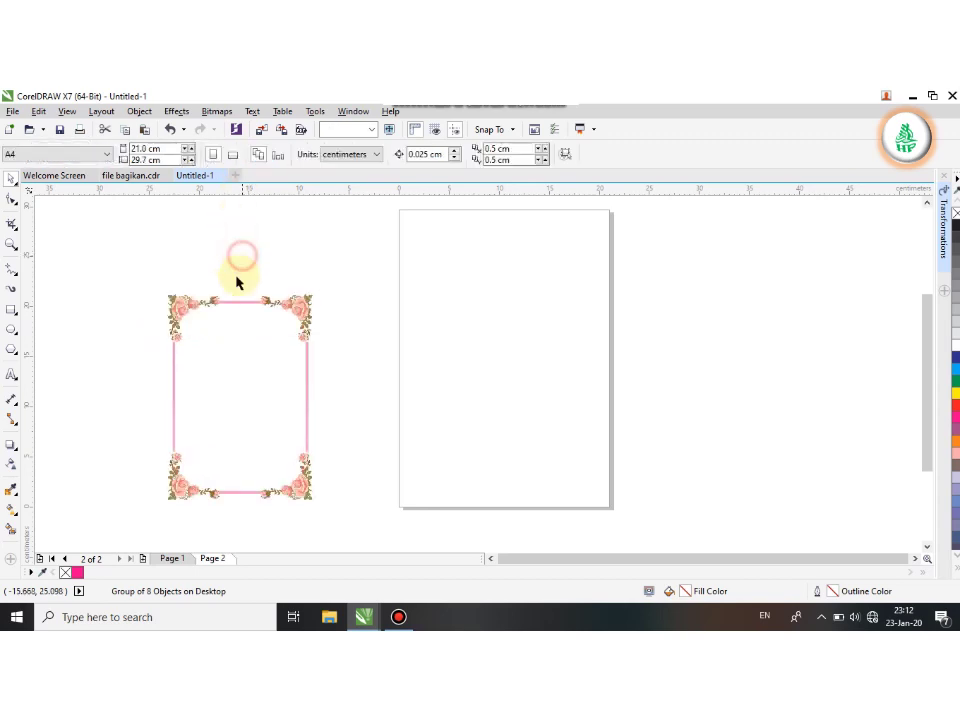
click(170, 306)
drag(170, 306, 401, 218)
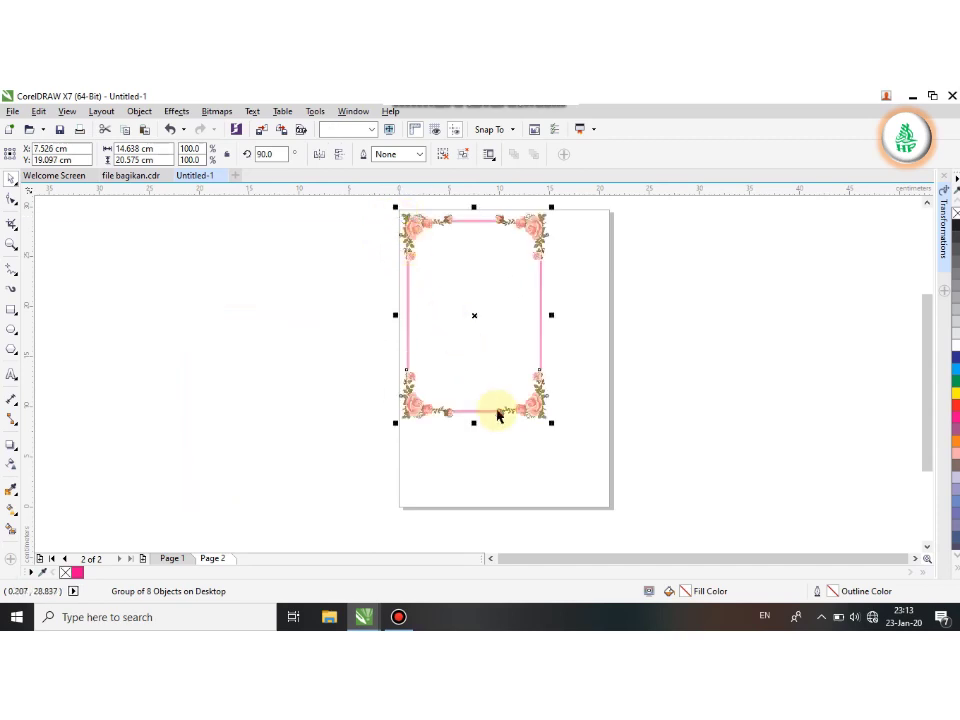
Scale the frame to 140.7%, centre it on Page 2, and bring up bagikan.cdr.
drag(551, 430, 612, 517)
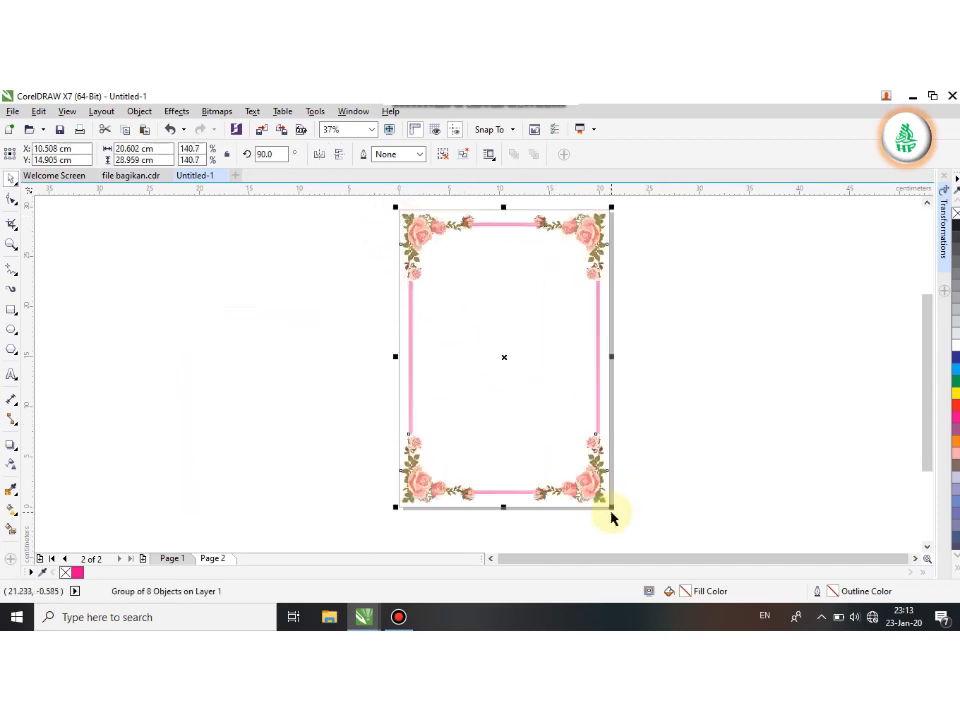
key(p)
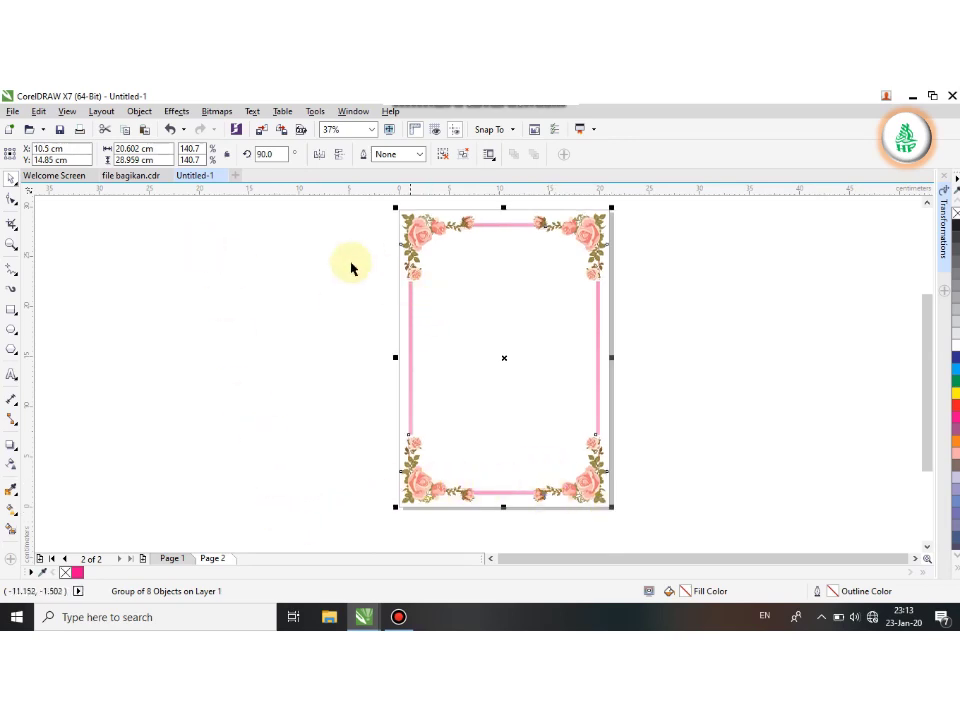
click(143, 180)
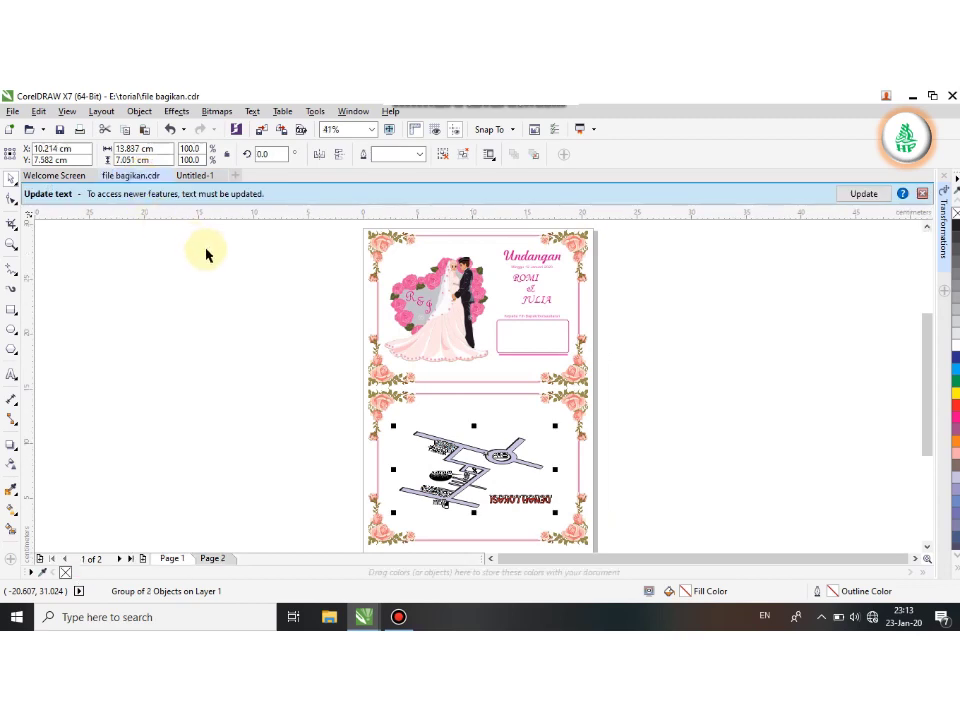
Copy the 35-object text group from bagikan.cdr Page 2 and paste it onto Untitled-1's Page 2.
click(210, 558)
click(479, 390)
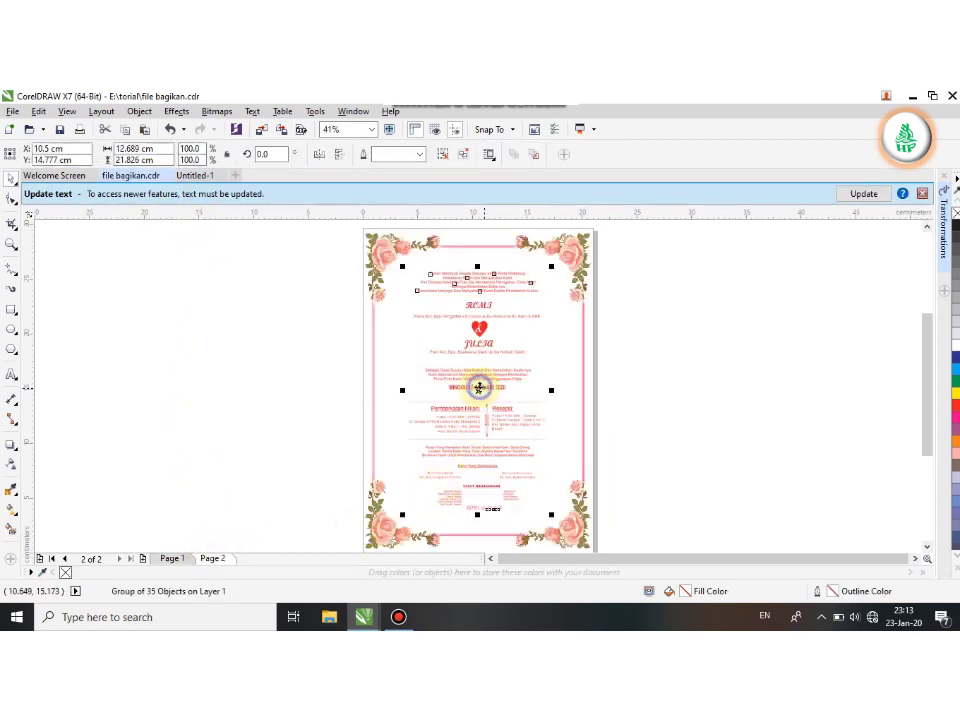
right_click(479, 388)
click(516, 390)
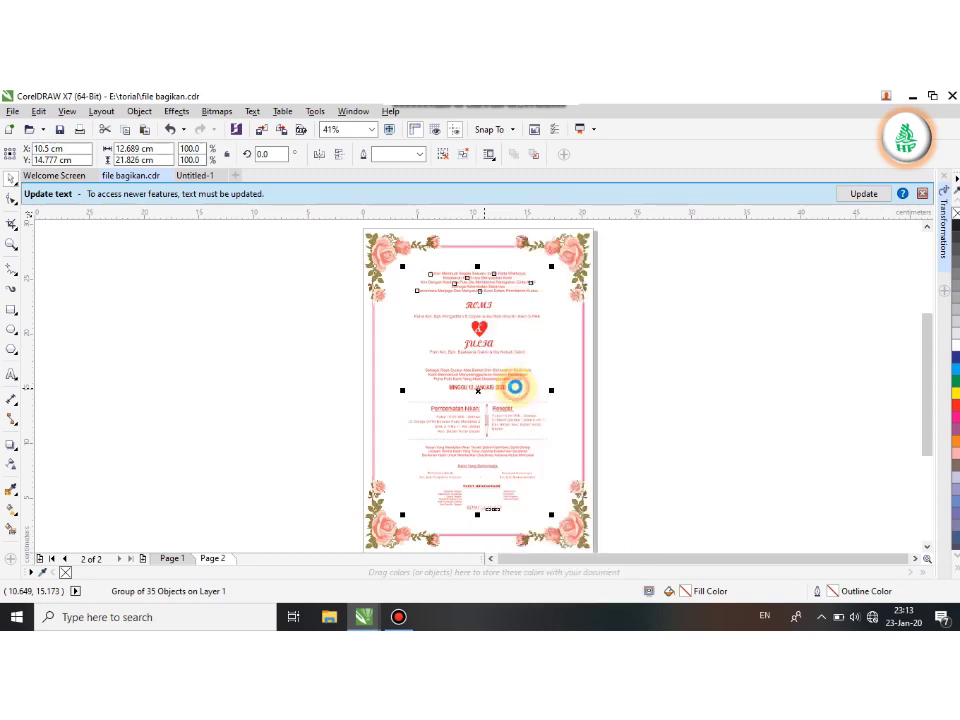
click(199, 176)
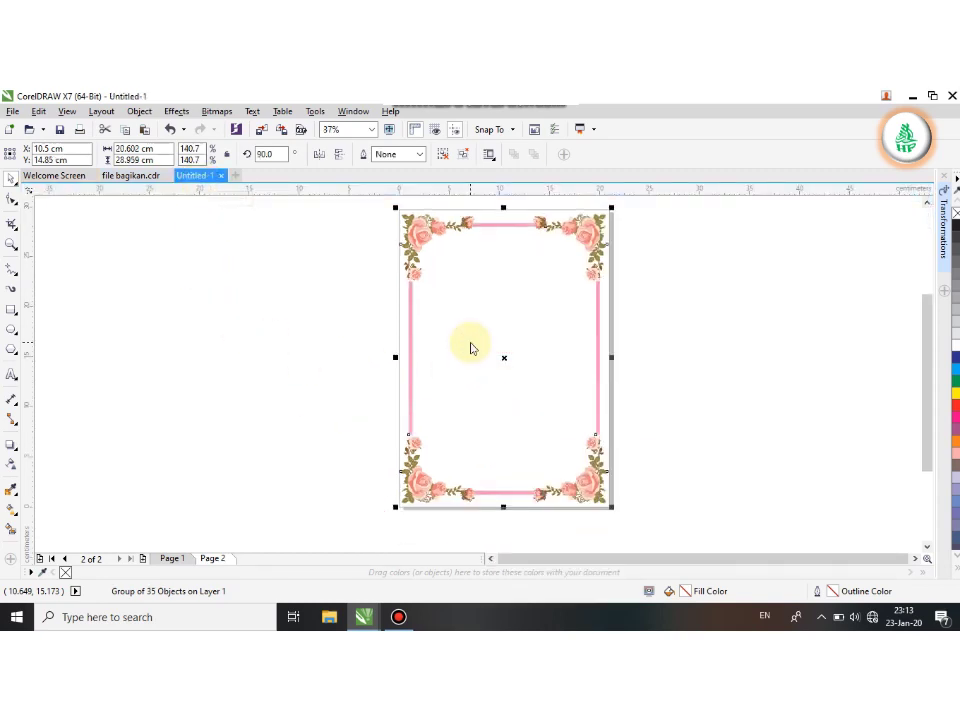
right_click(471, 348)
click(508, 434)
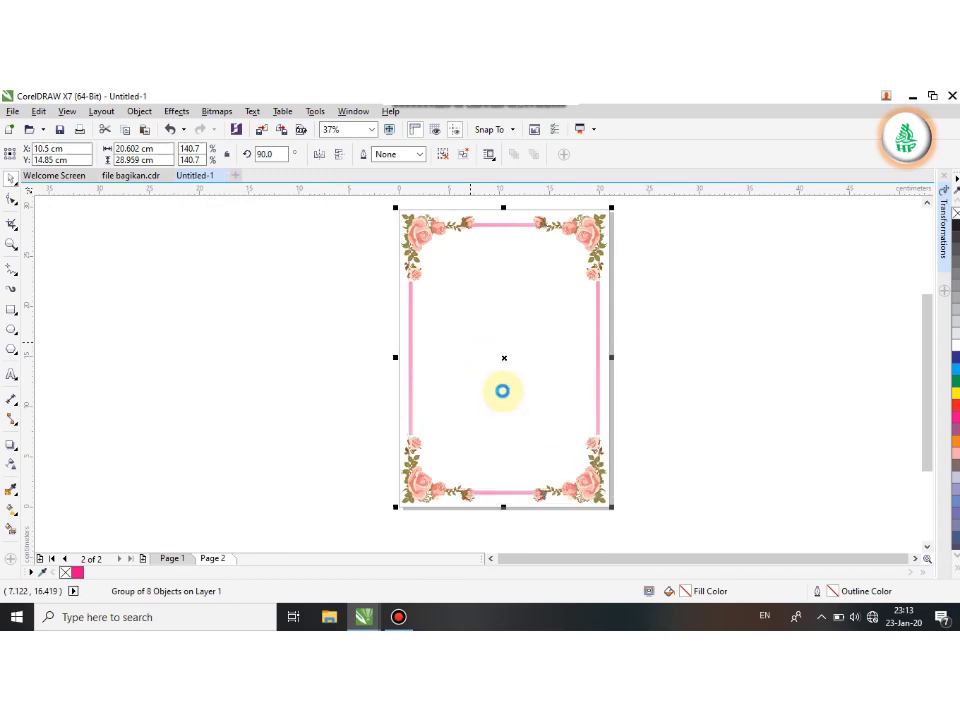